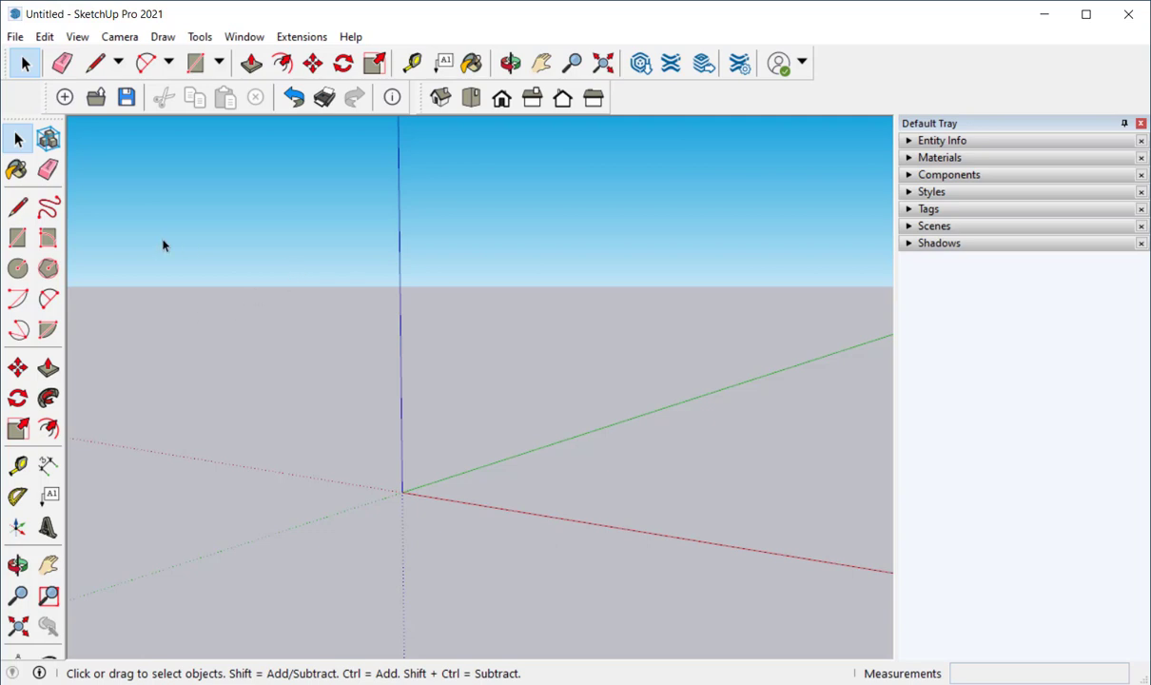
Draw a 6',3 rectangle from the axis origin on the ground plane.
left_click(18, 237)
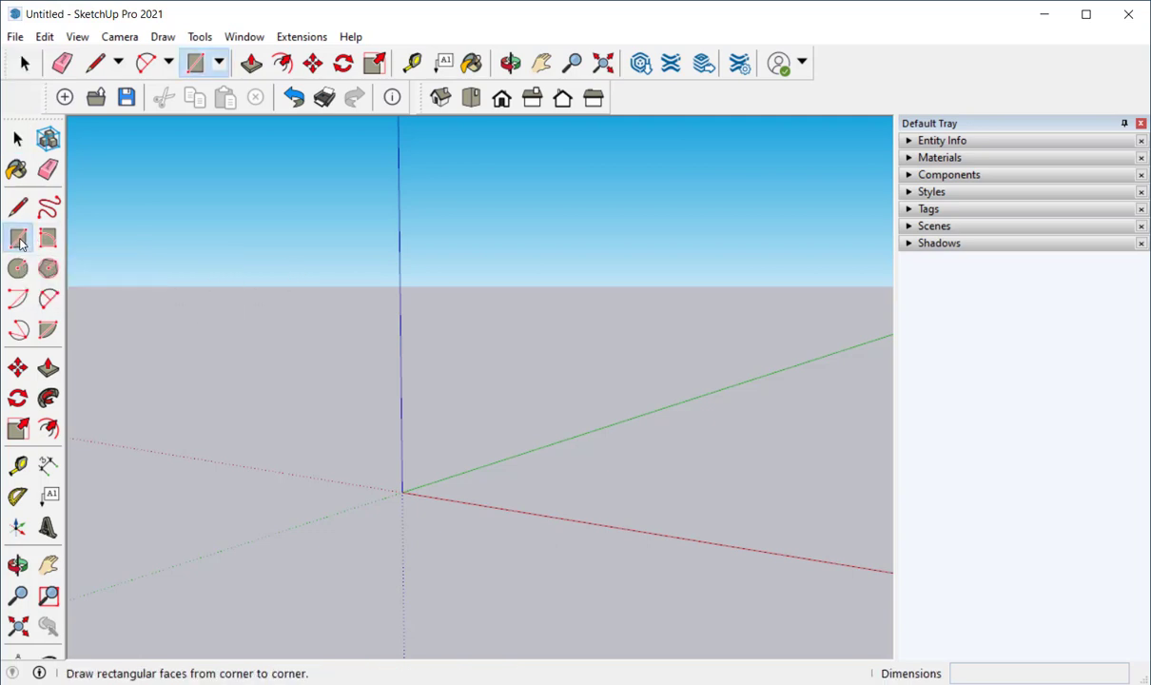
left_click(402, 492)
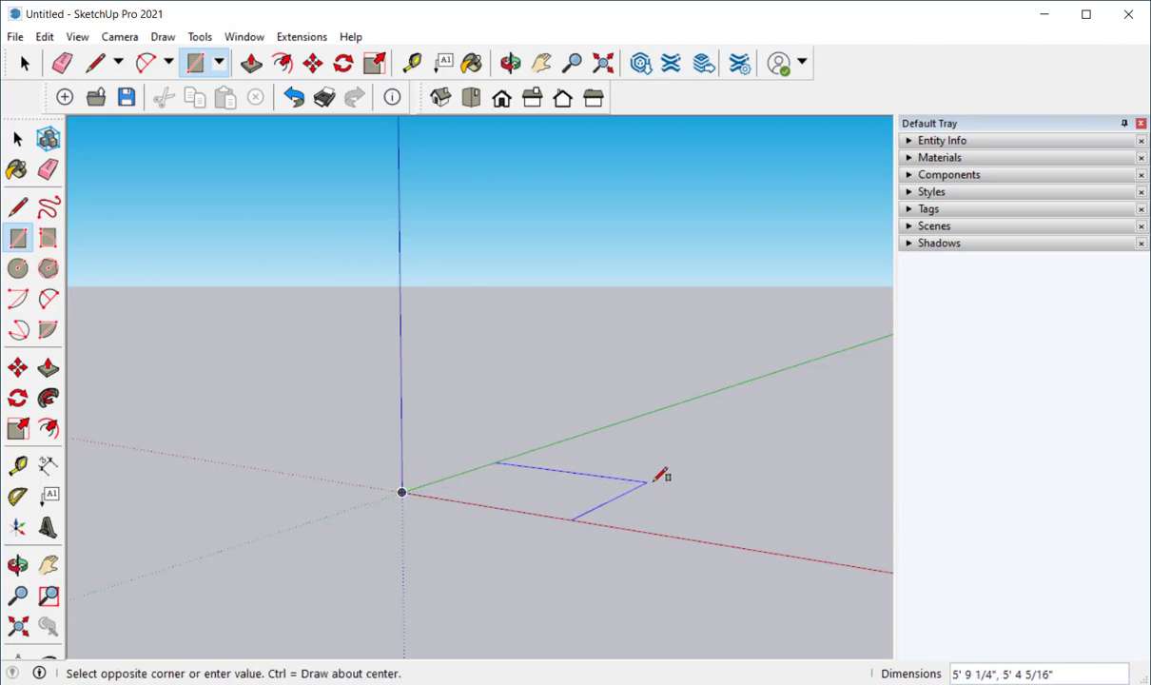
type("6',")
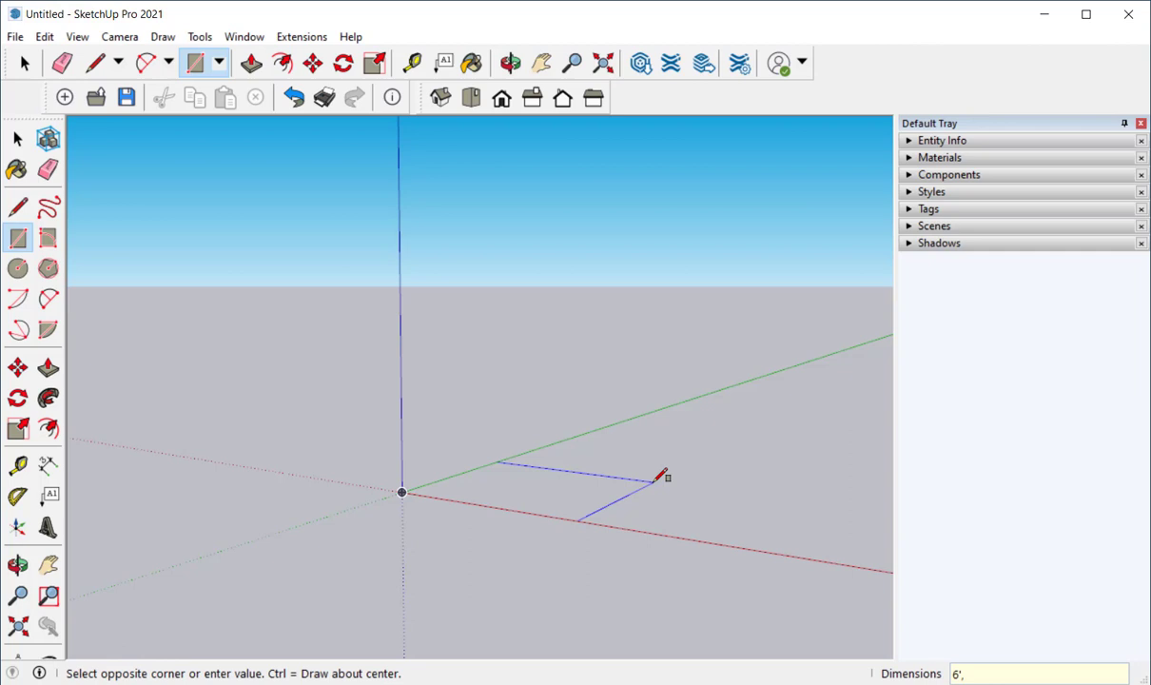
type("3")
key("Return")
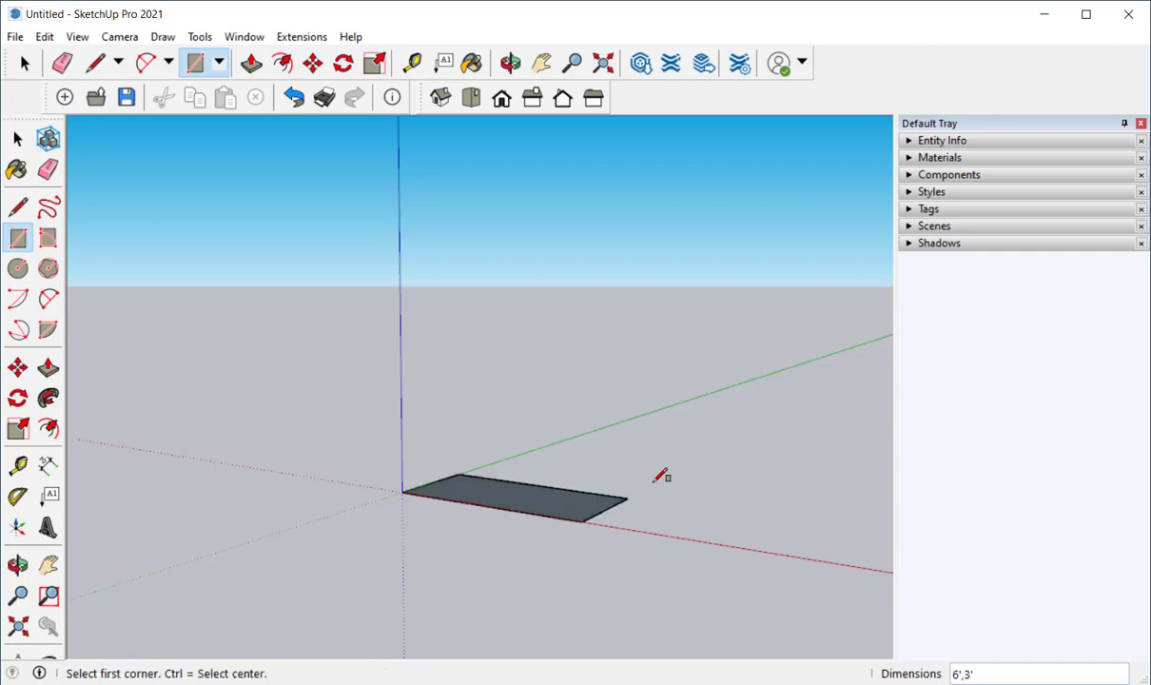
Push the rectangle up 2 inches into a slab, then window-select the whole slab.
left_click(51, 372)
scroll(521, 490, "up", 5)
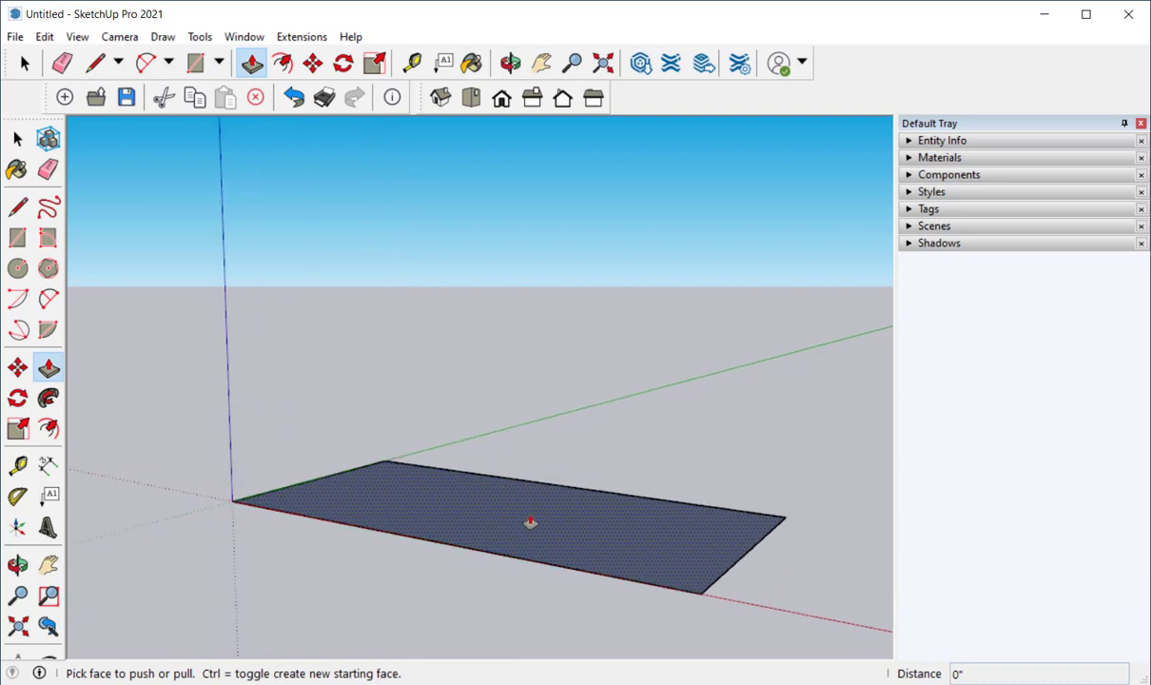
left_click(532, 525)
left_click(533, 509)
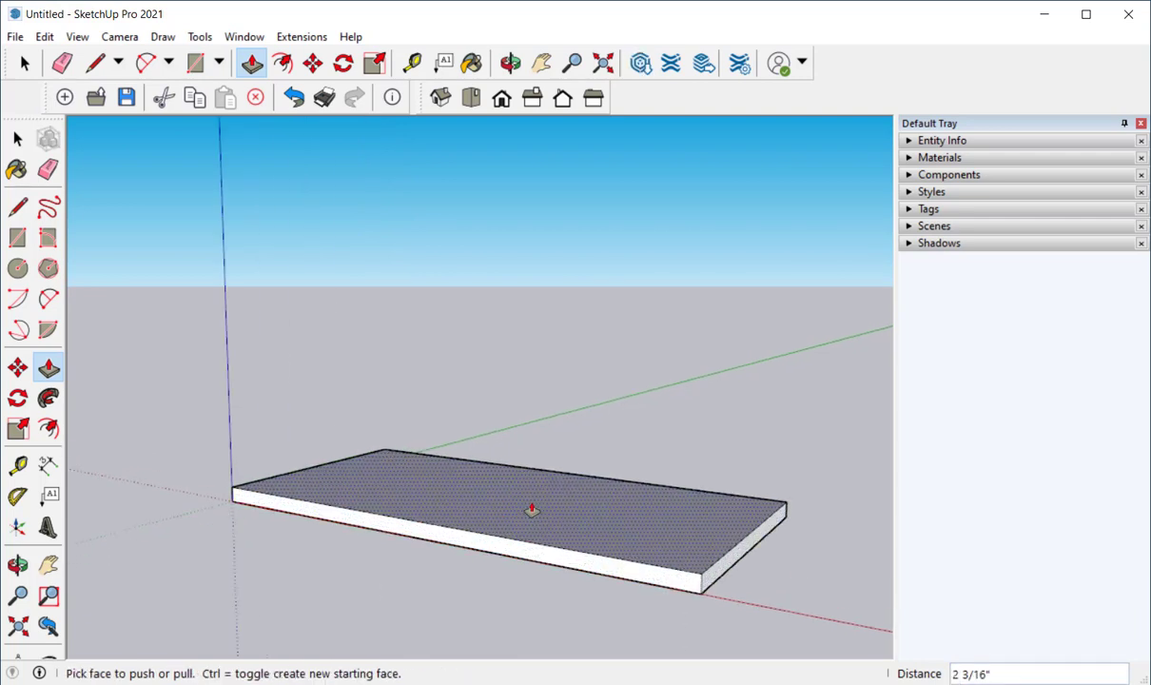
type("2")
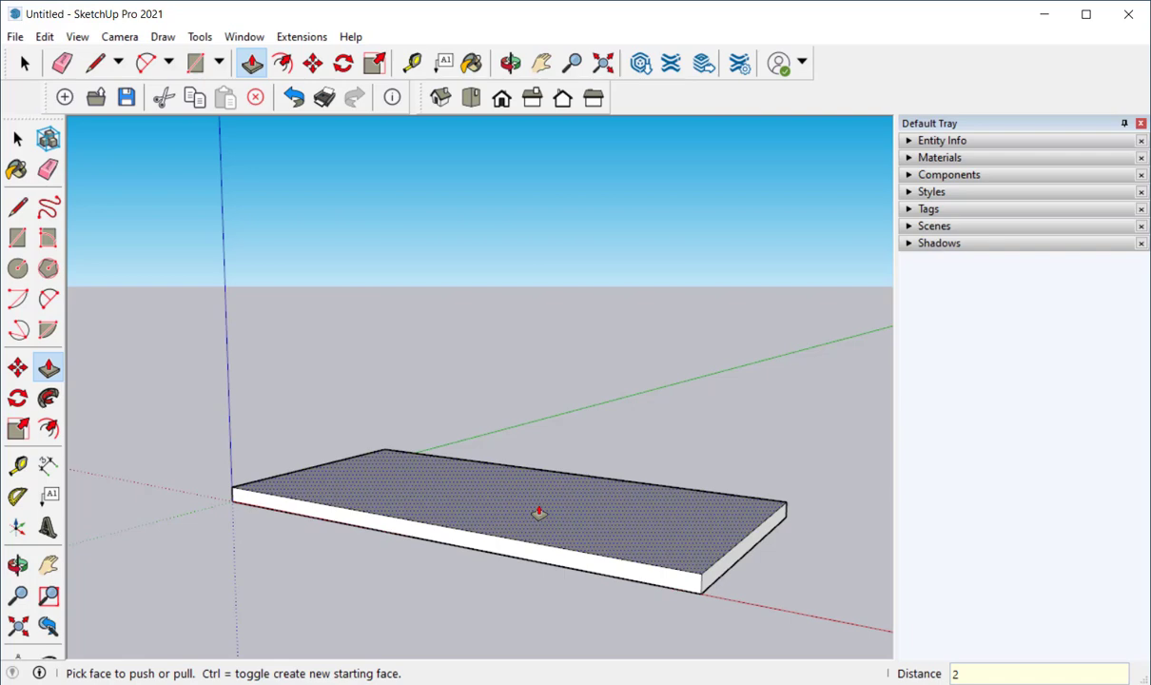
key("Return")
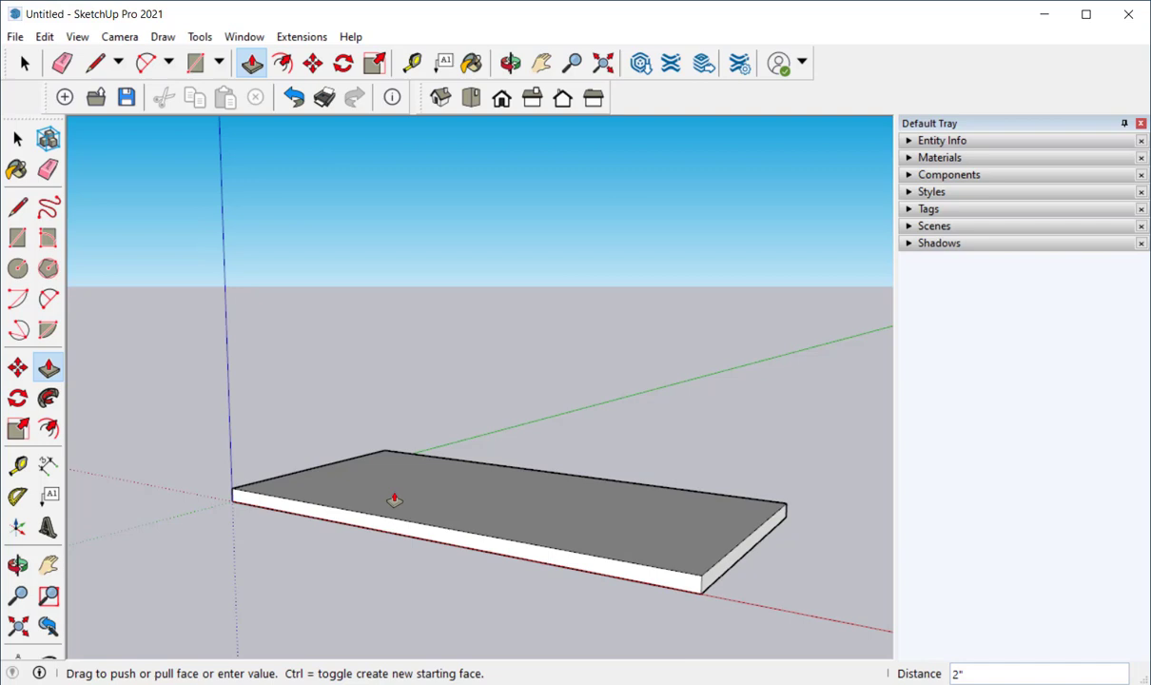
left_click(17, 139)
left_click_drag(177, 372, 825, 631)
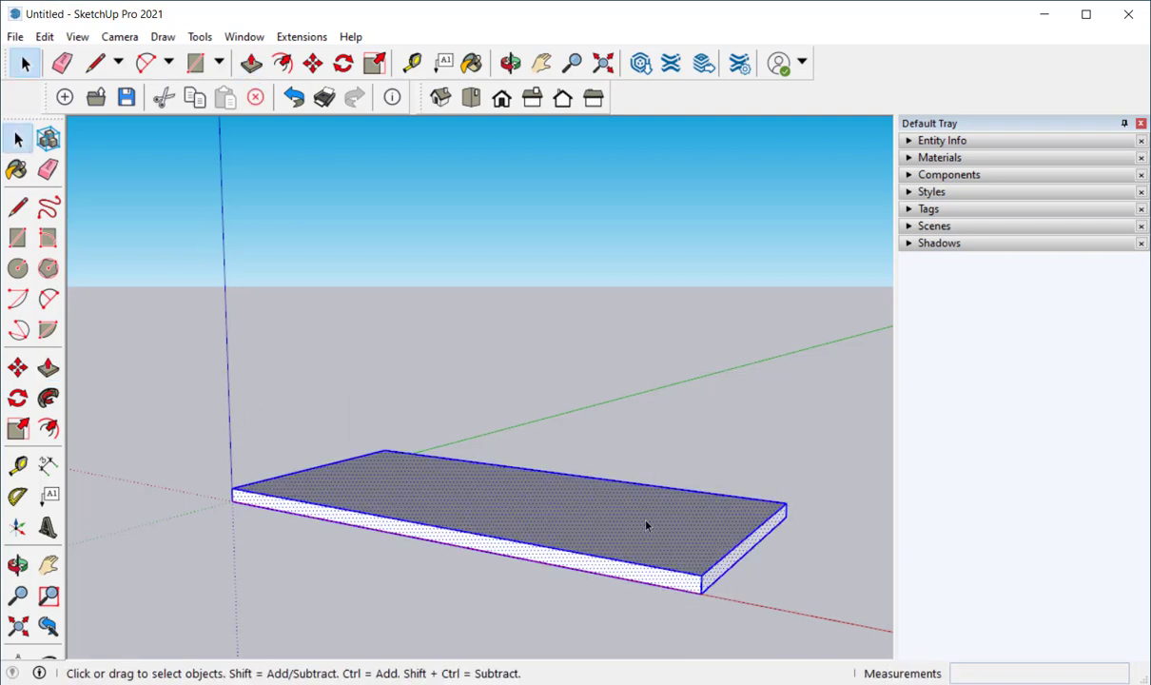
Make the selected slab a group and orbit to view its underside.
right_click(522, 505)
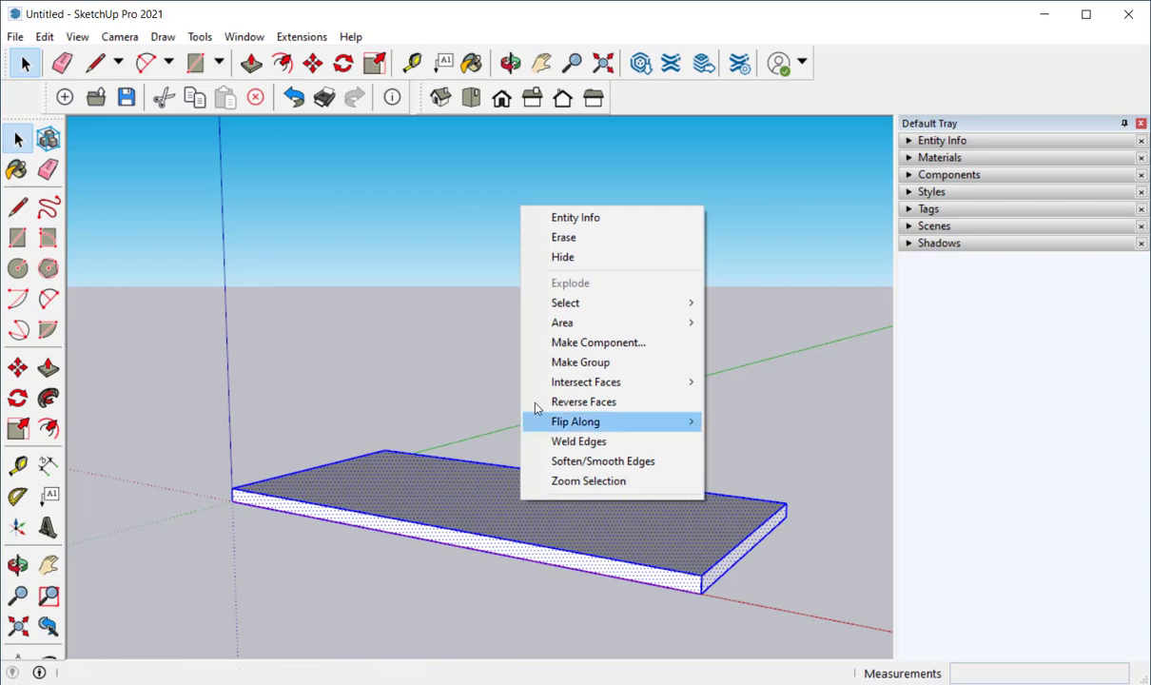
left_click(581, 362)
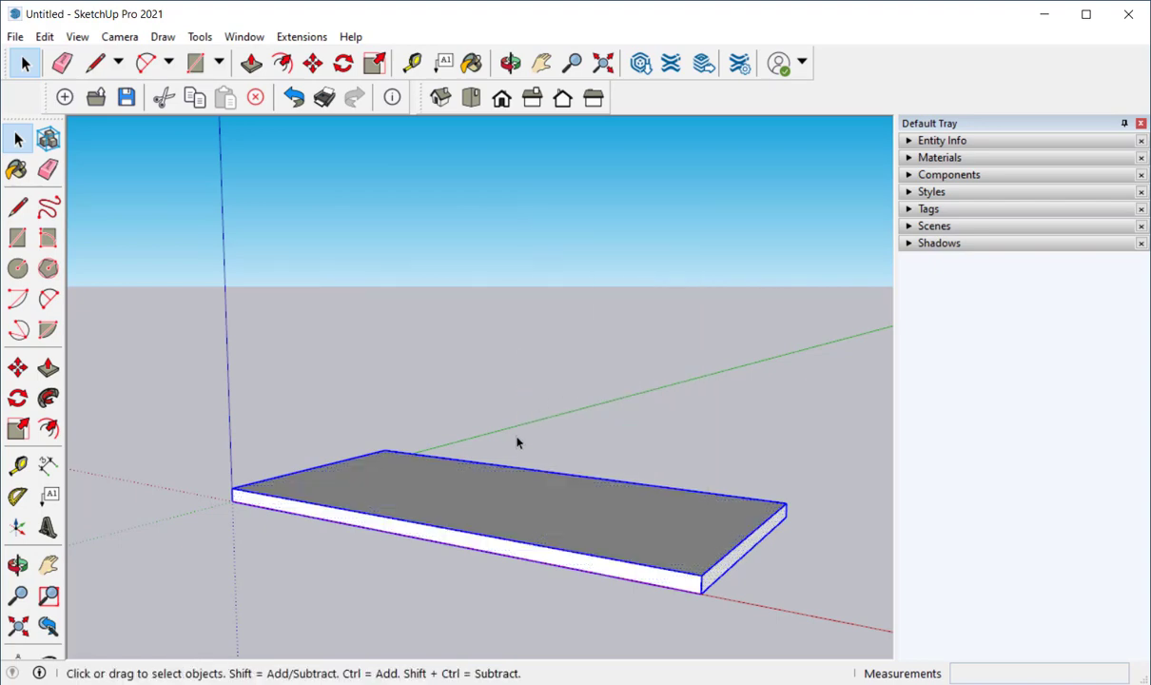
middle_click_drag(475, 495, 373, 378)
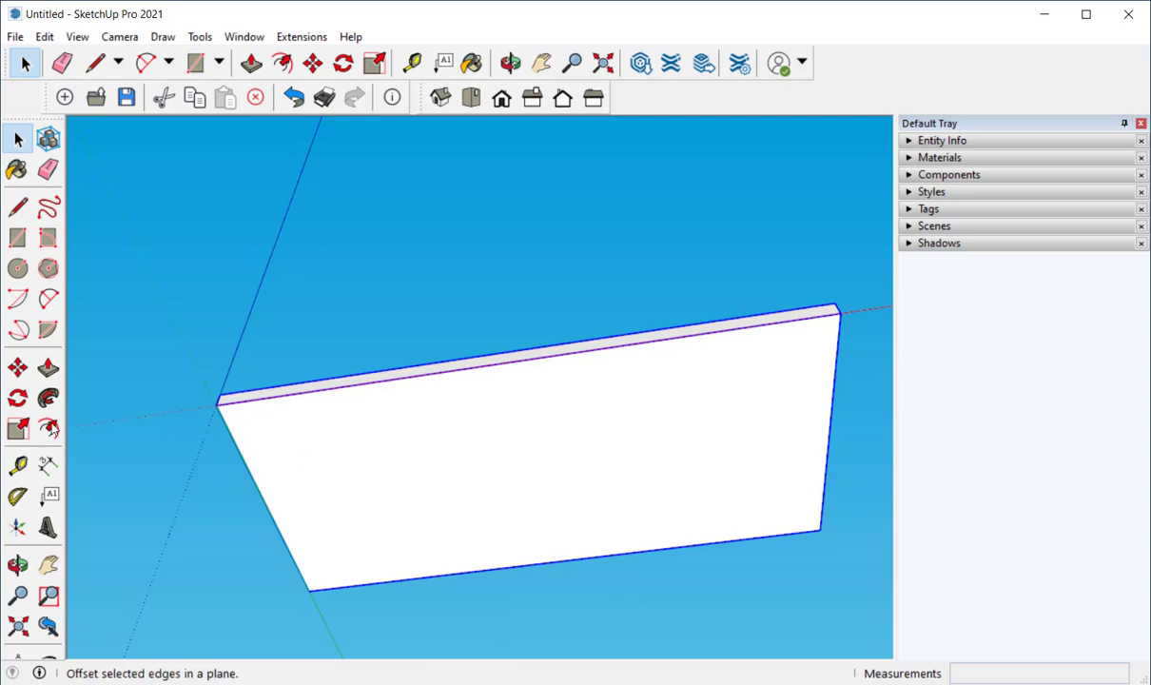
Place guide lines 2 inches in from the underside's top and left edges.
left_click(18, 464)
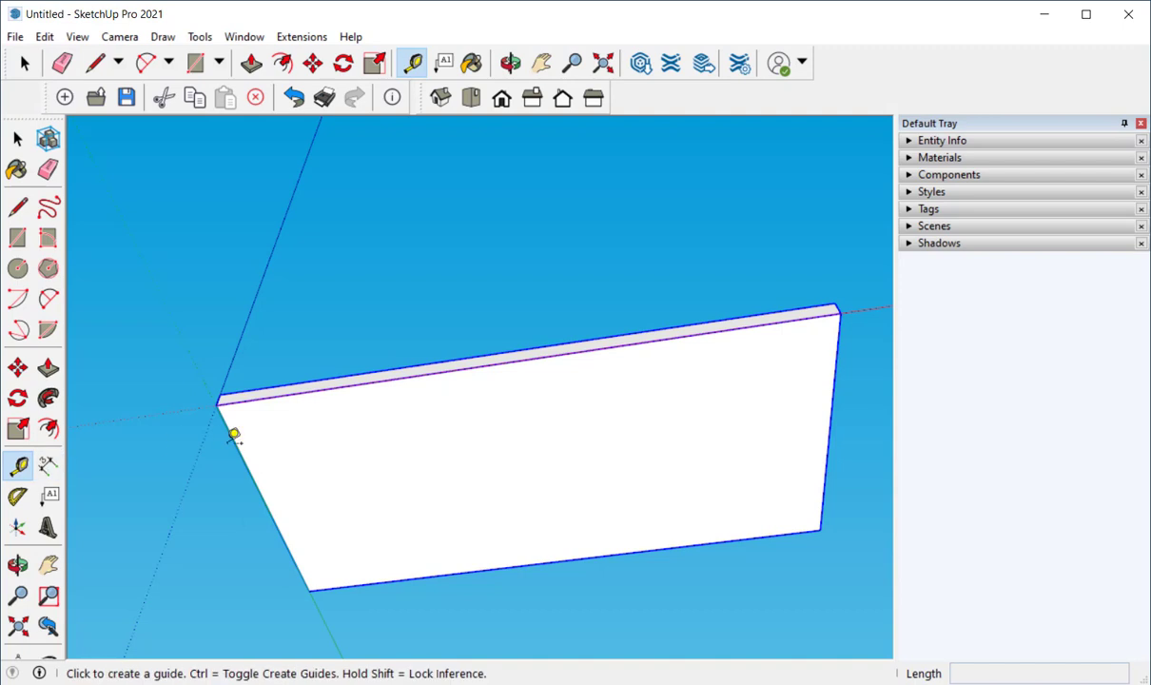
left_click(307, 388)
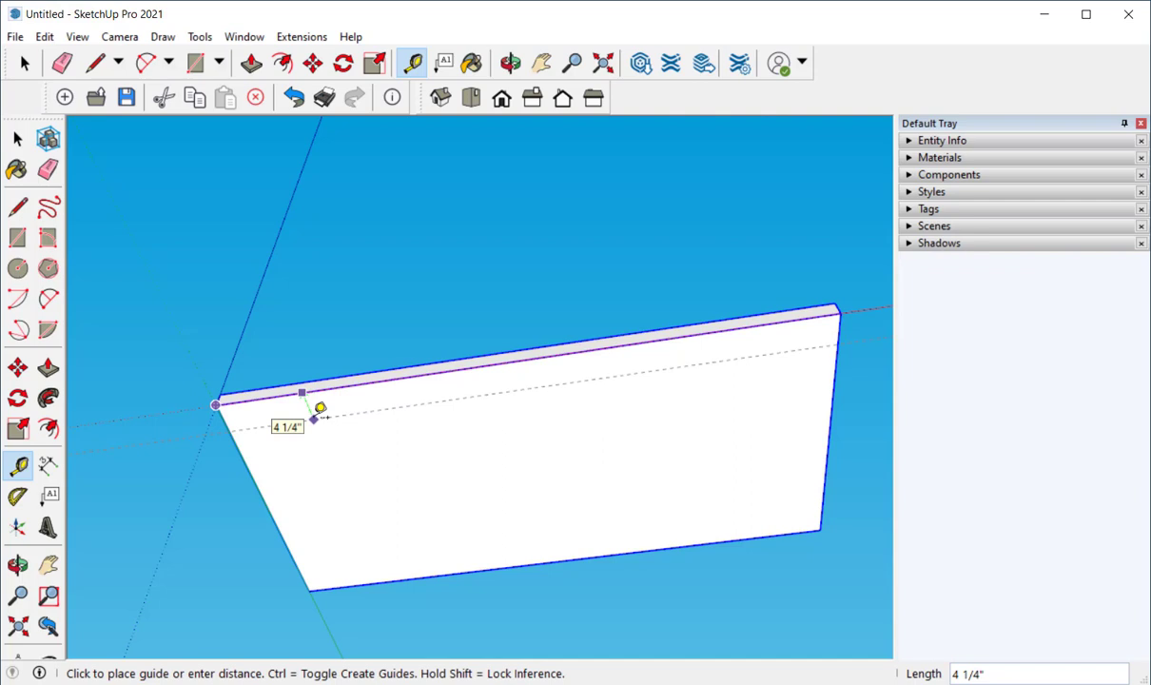
left_click(315, 419)
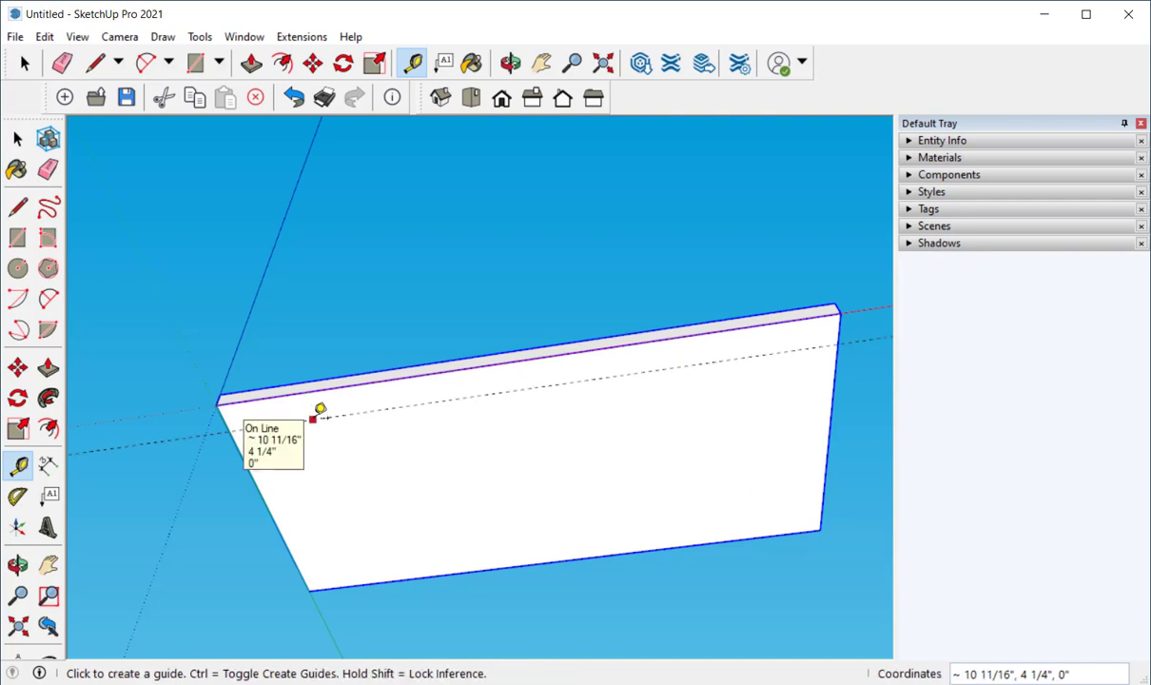
type("2")
key("Return")
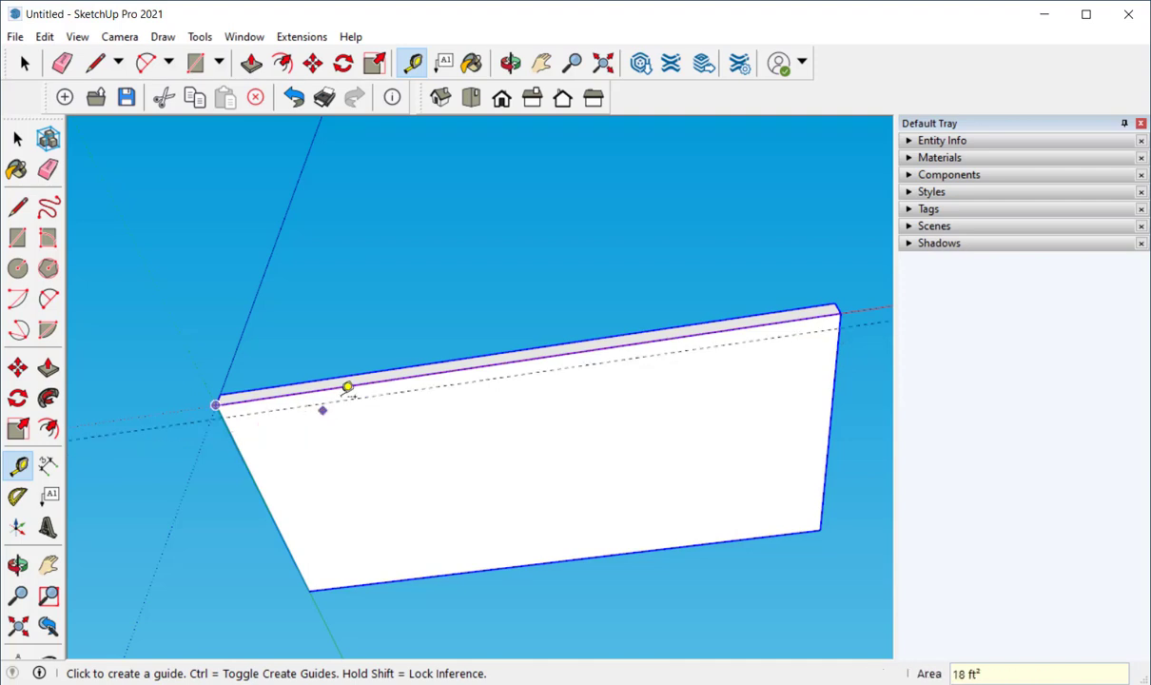
left_click(266, 506)
type("2")
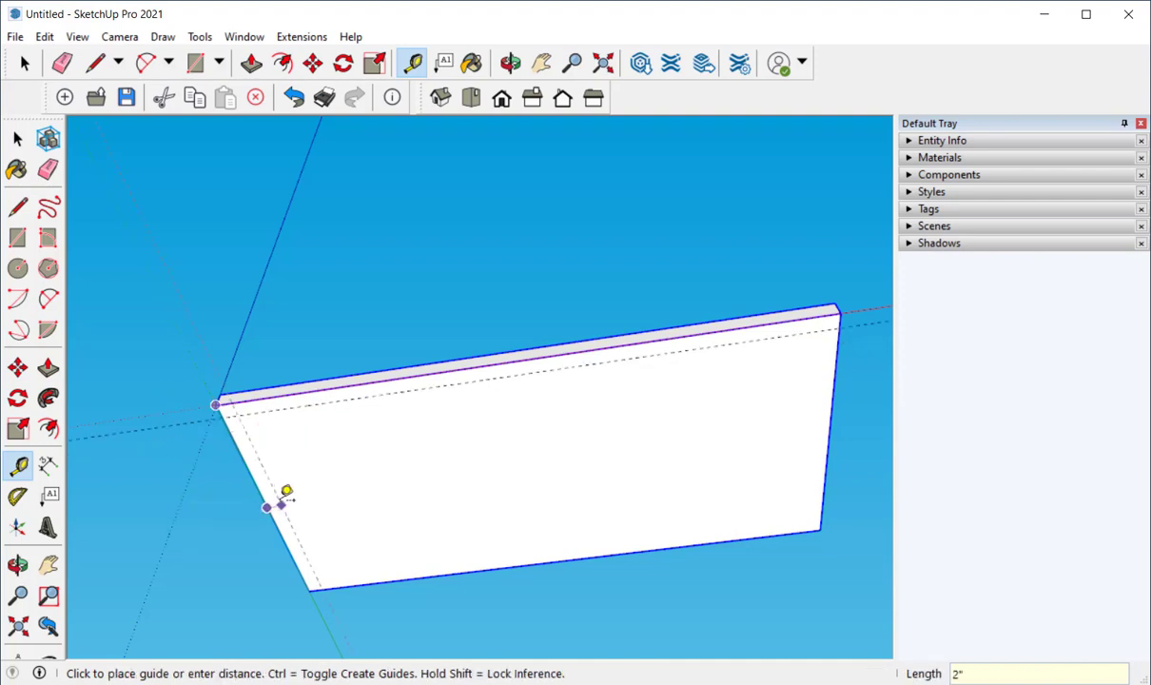
key("Return")
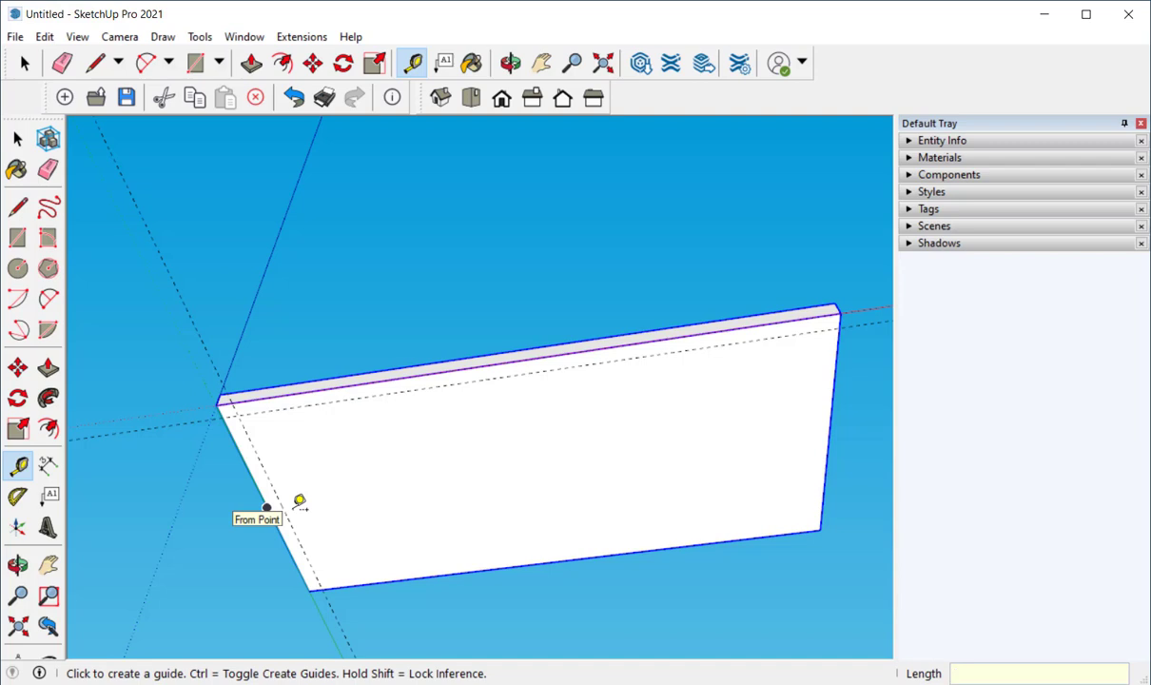
Place guide lines 2 inches in from the bottom and right edges.
left_click(337, 555)
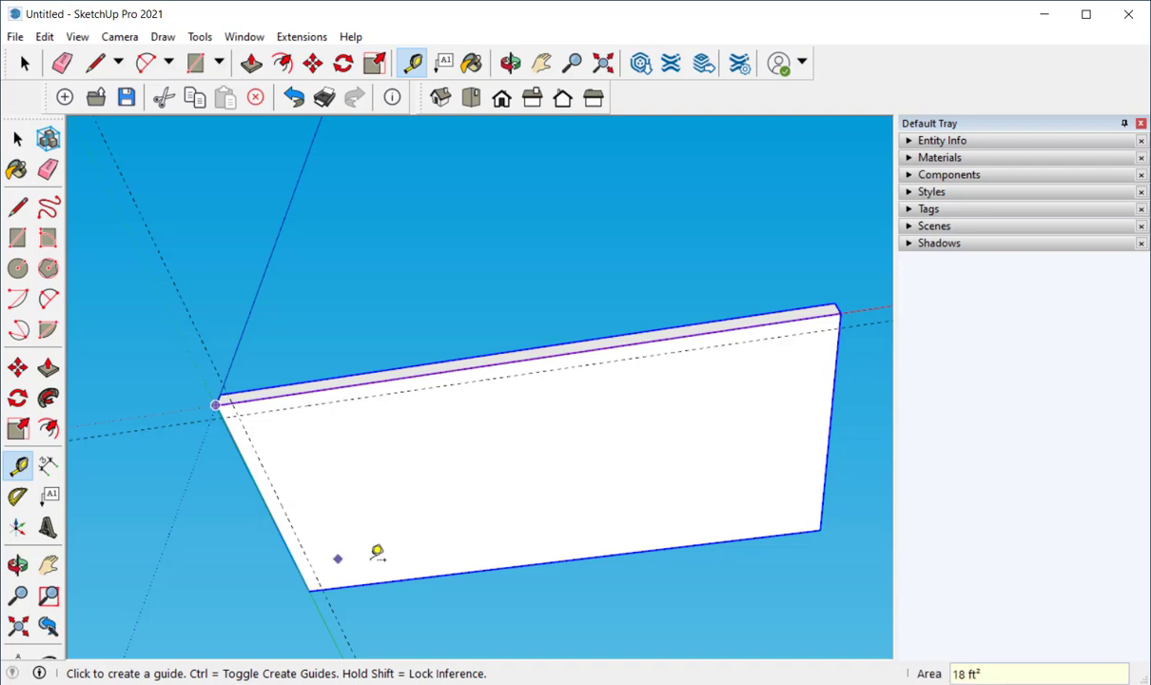
left_click(497, 560)
left_click(488, 548)
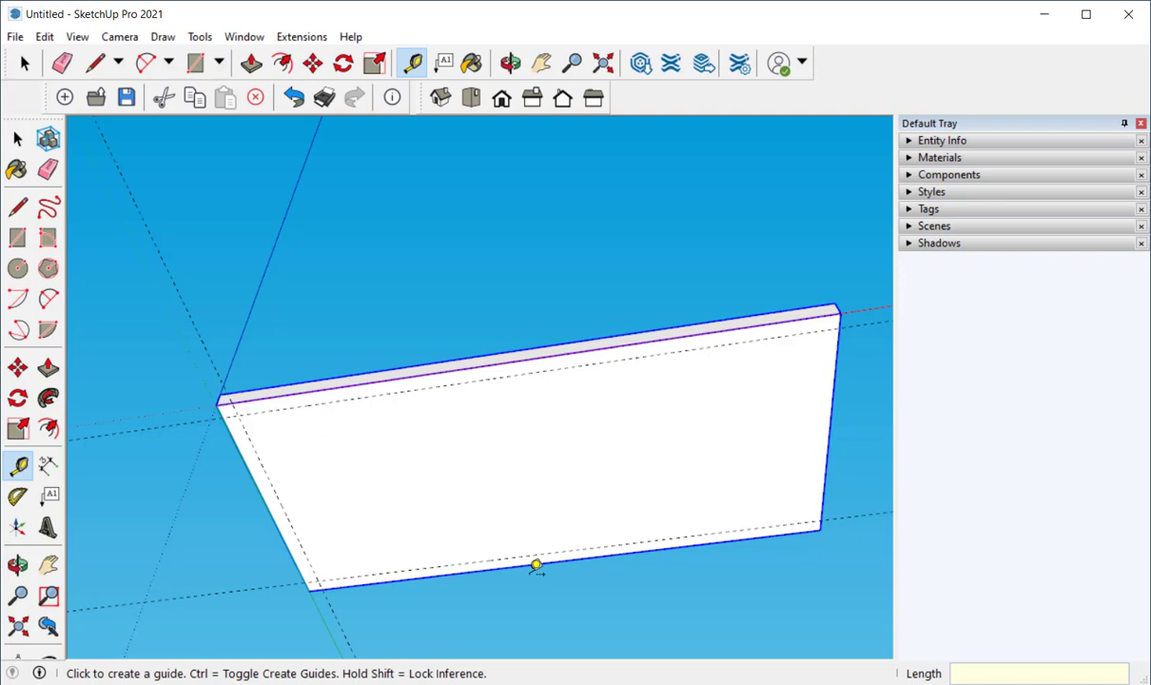
left_click(836, 393)
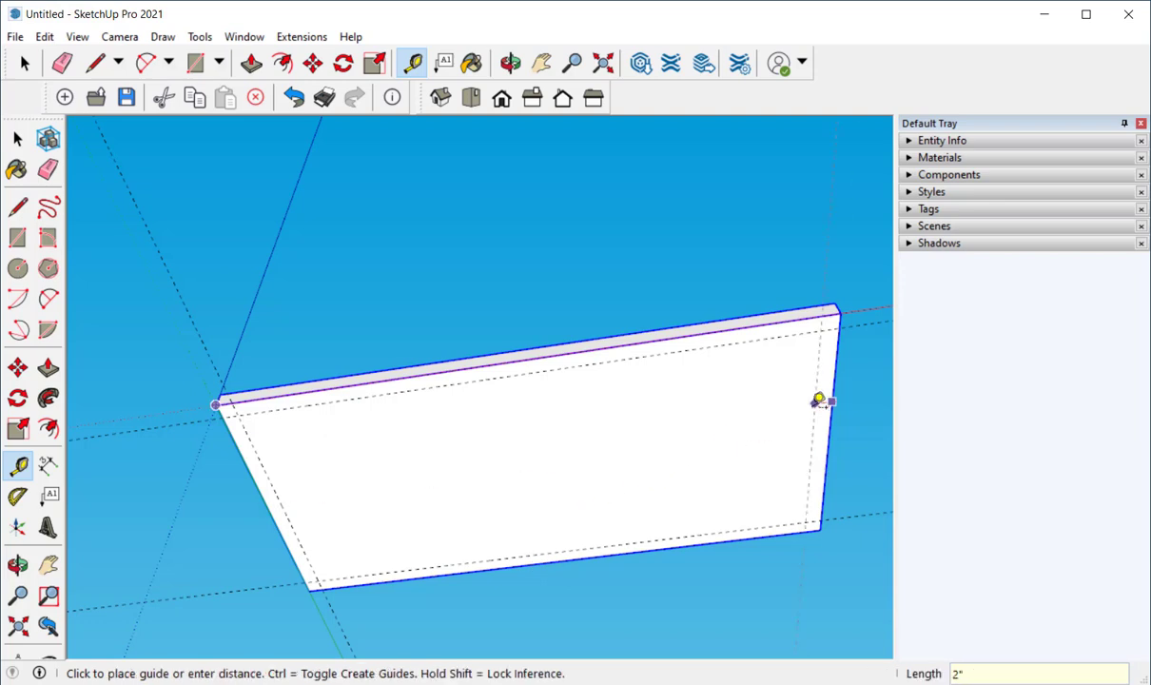
left_click(817, 401)
Draw a 4" by 4" square at the corner guide intersection.
scroll(335, 400, "up", 3)
key("r")
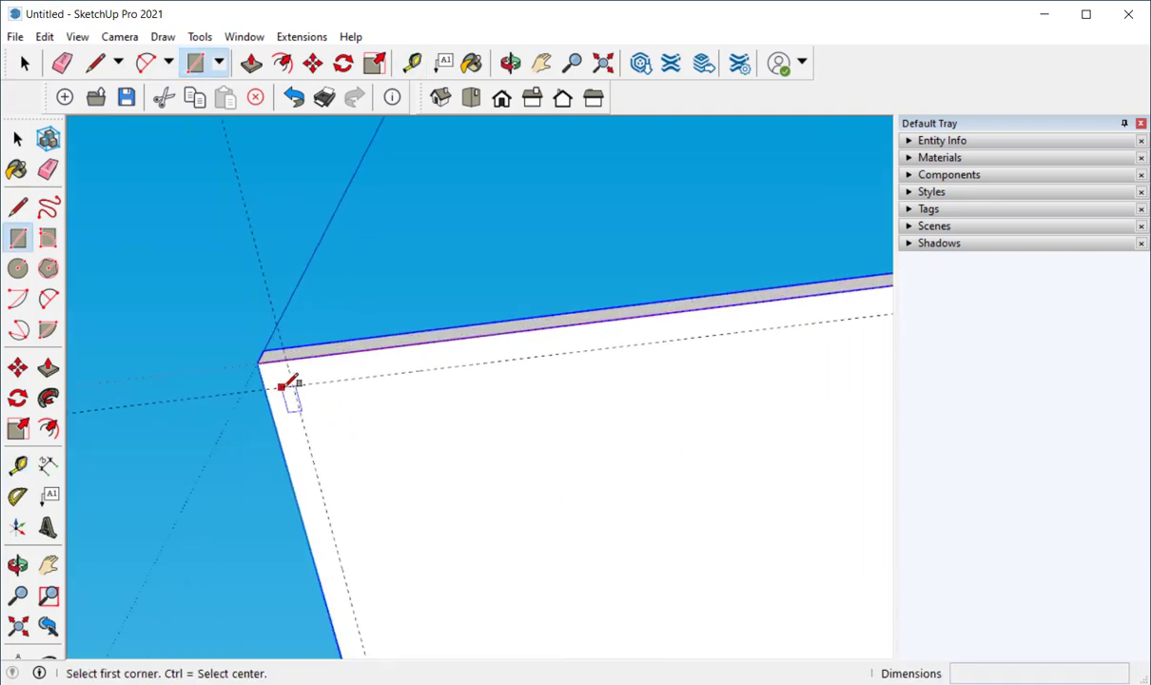
left_click(293, 386)
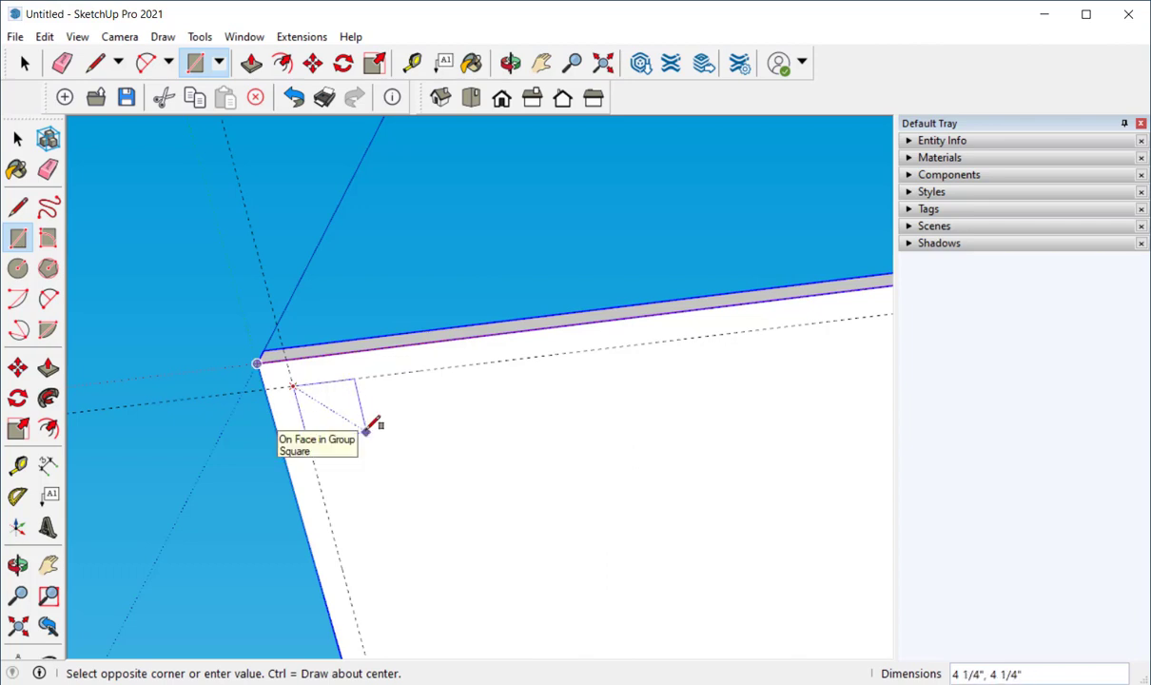
type("4,4")
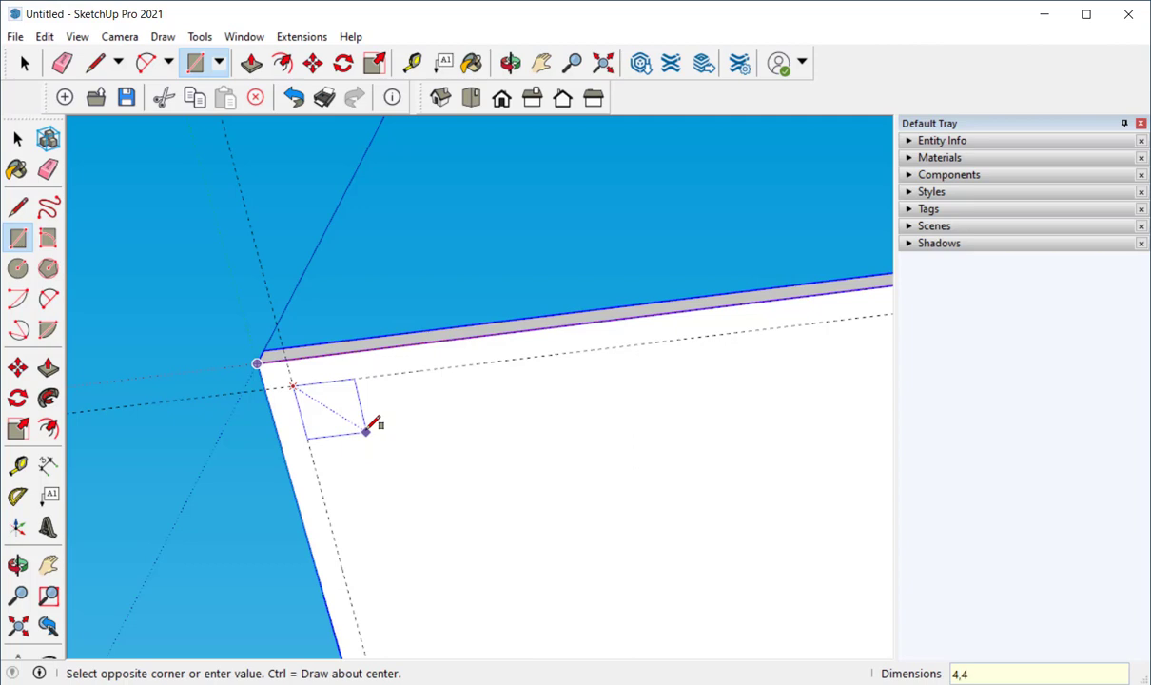
key("Return")
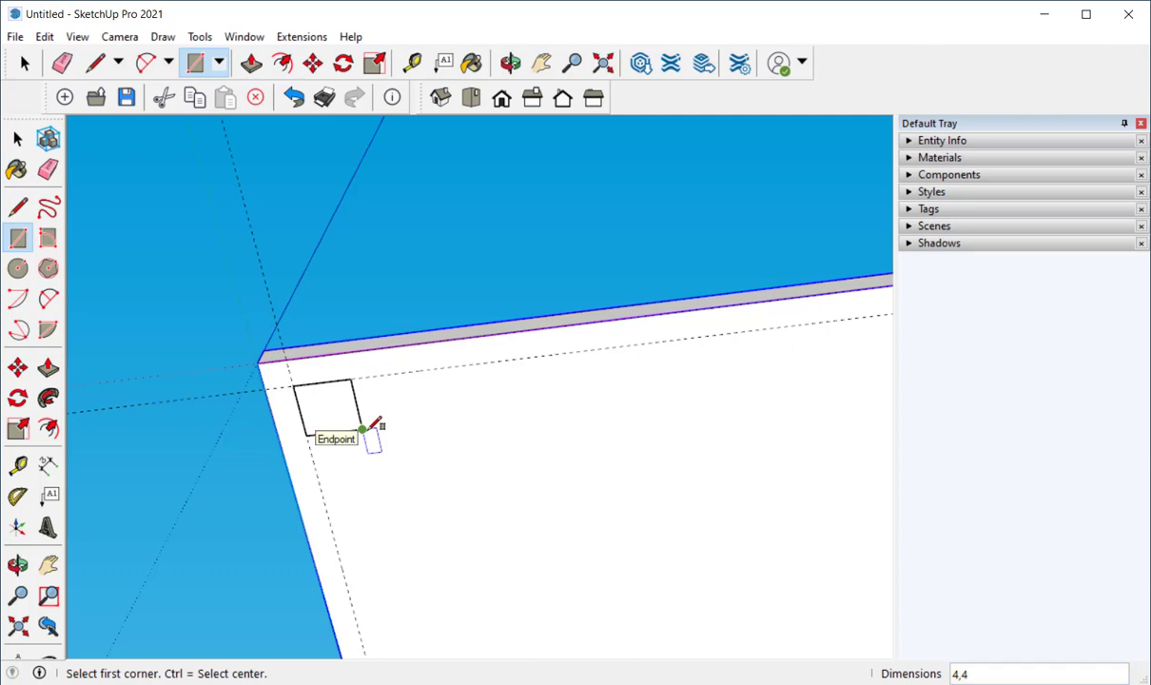
Select the 4-inch corner square together with its edges.
left_click(18, 139)
left_click_drag(274, 378, 396, 464)
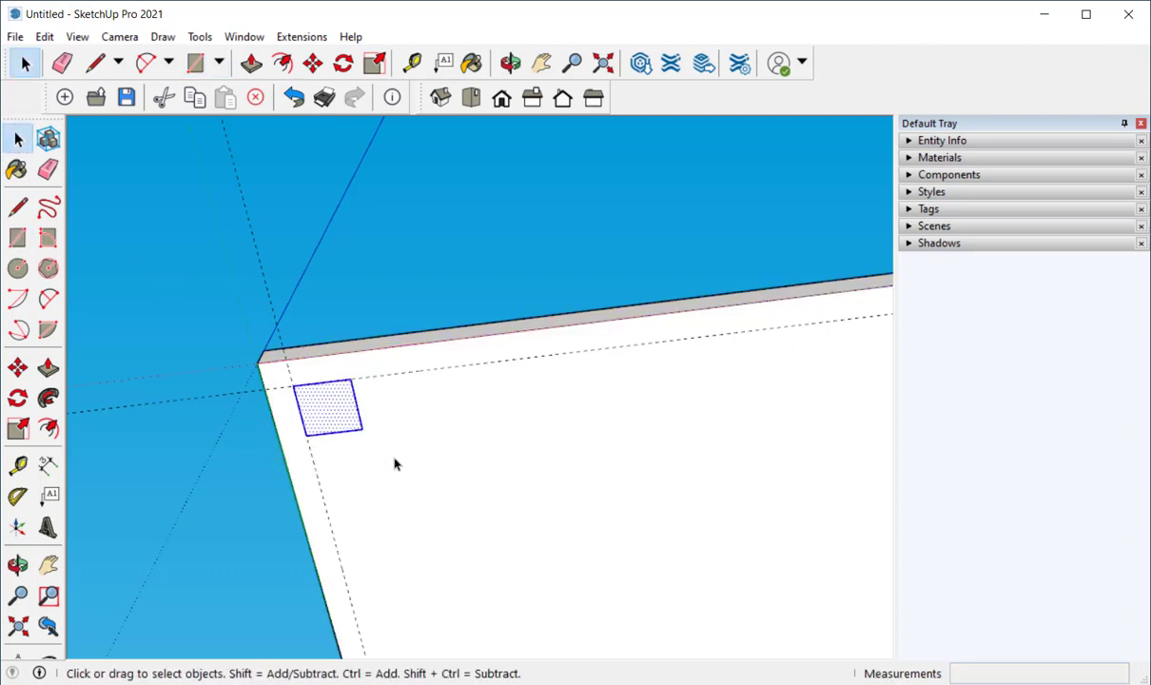
right_click(331, 412)
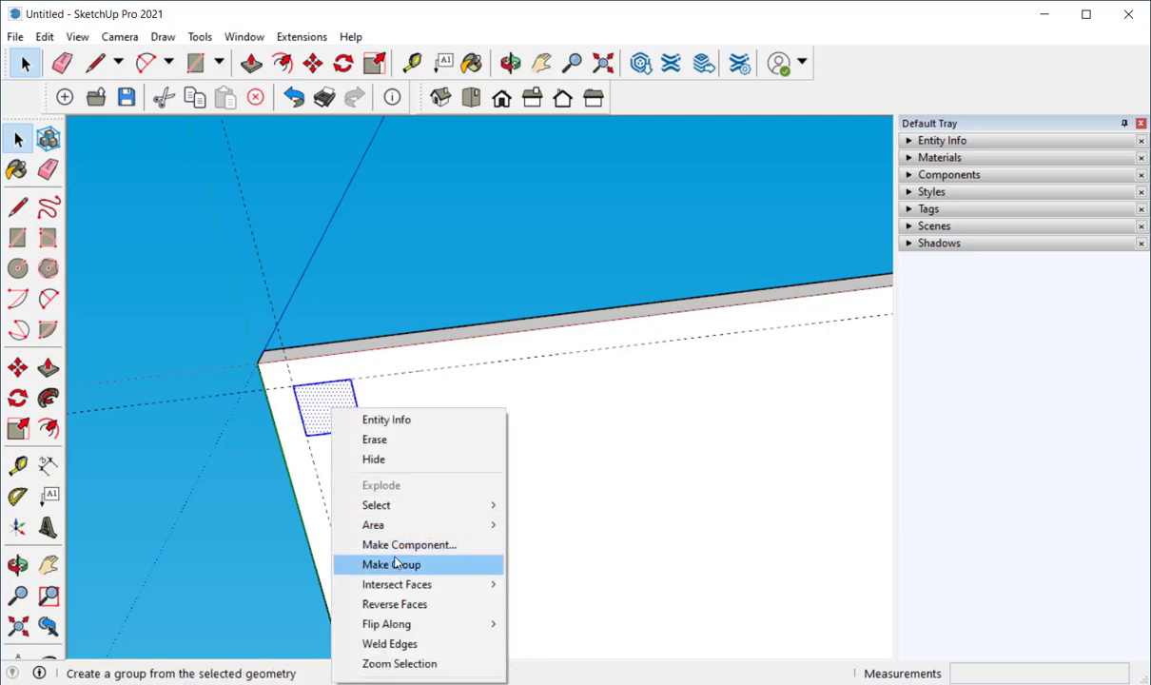
left_click(309, 398)
left_click_drag(277, 370, 432, 472)
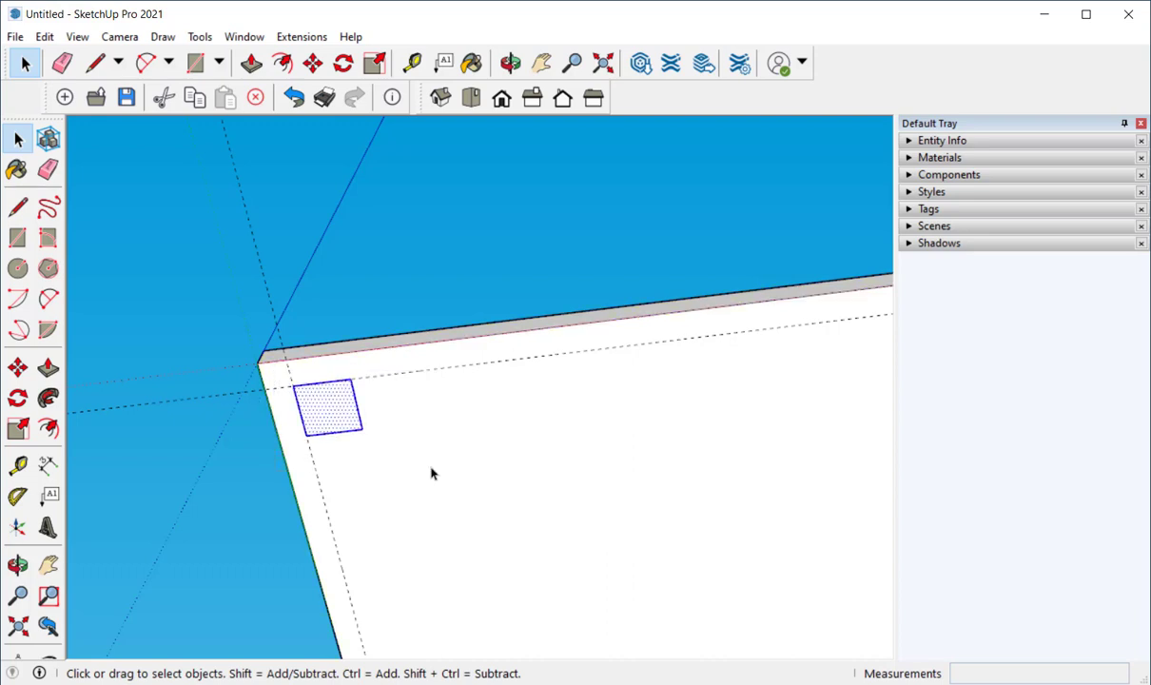
left_click(50, 139)
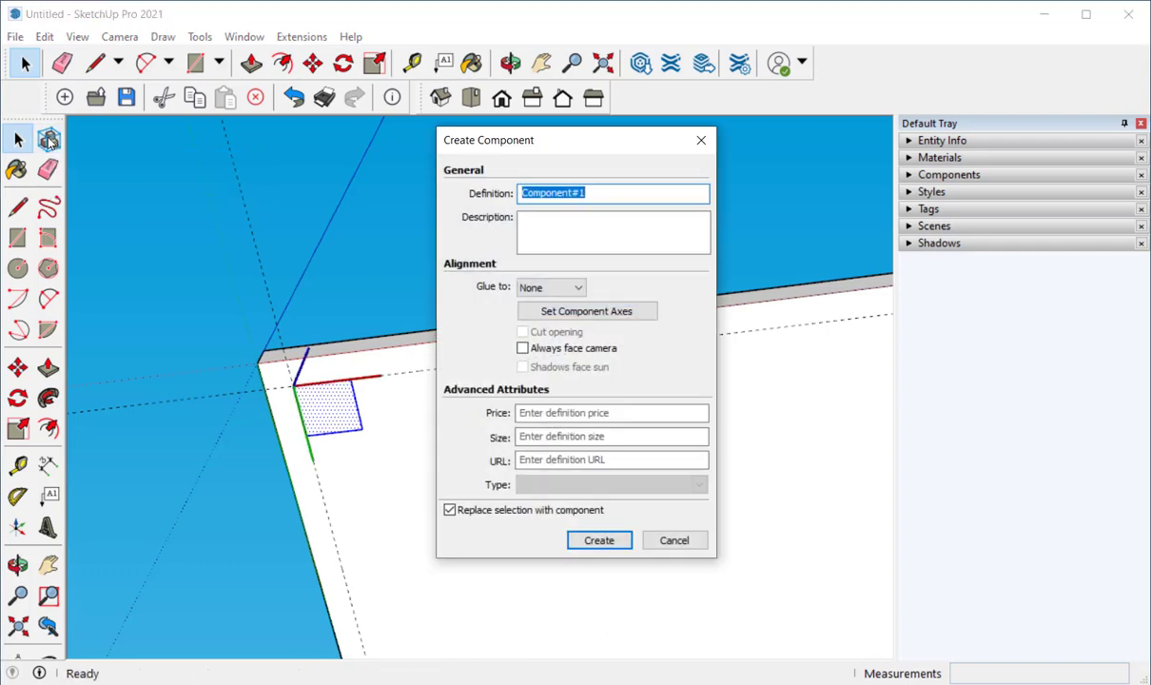
key("Escape")
Make the selected square a component named 'Leg'.
right_click(334, 405)
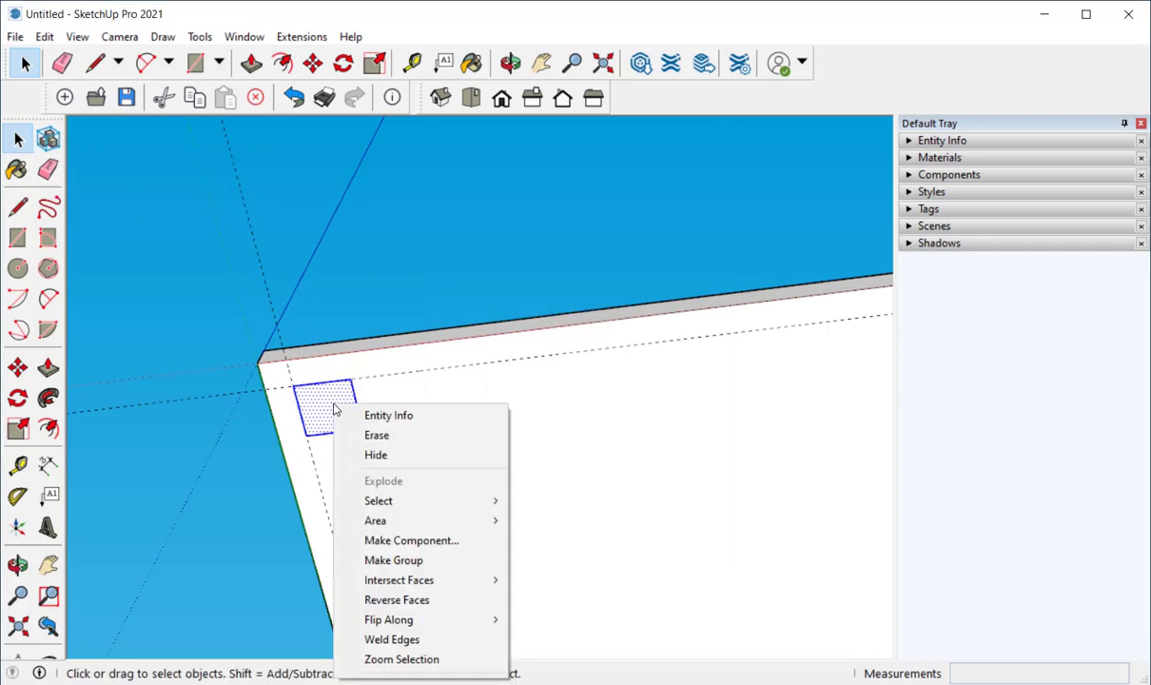
left_click(370, 541)
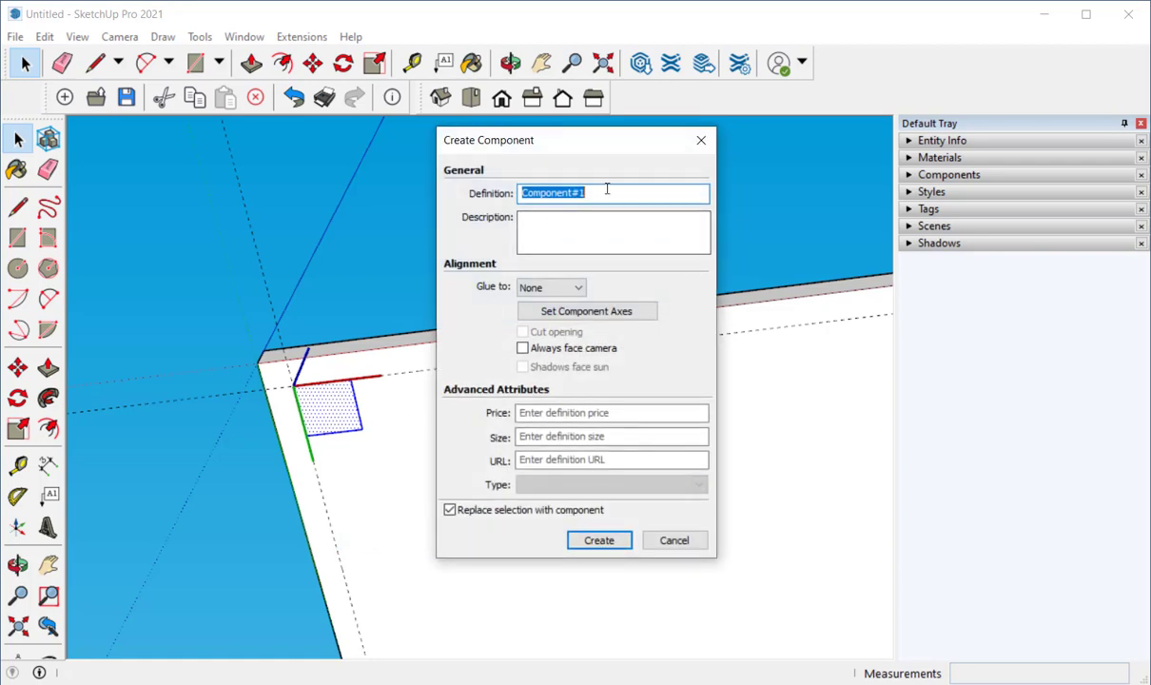
type("Leg")
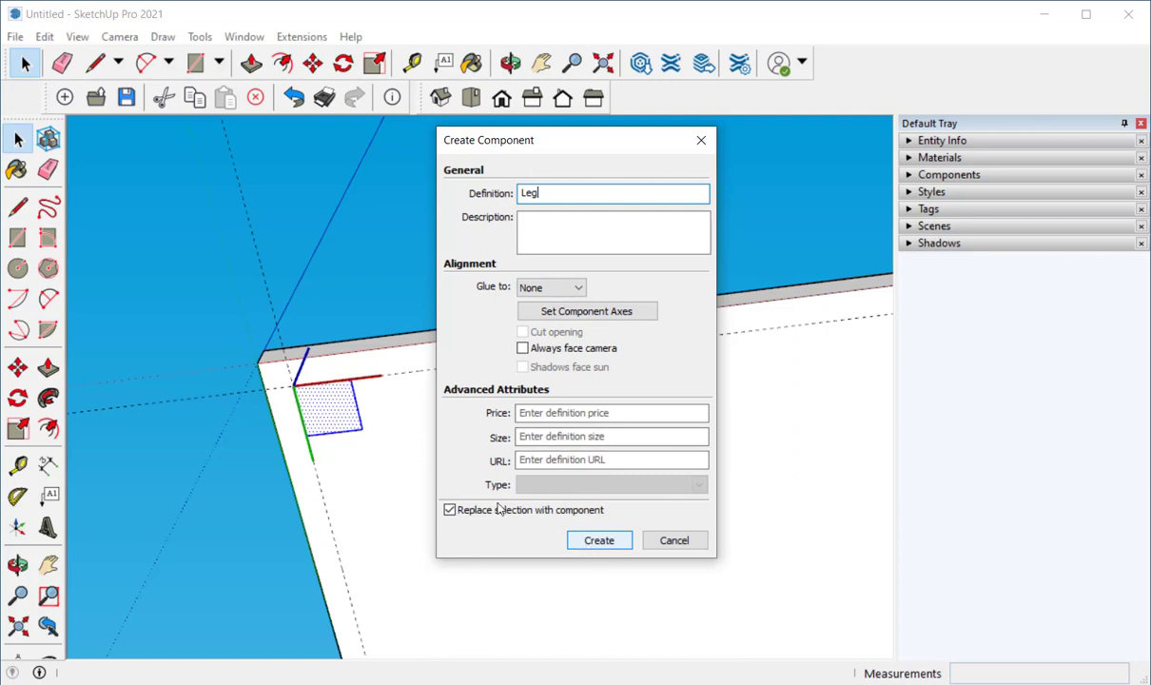
left_click(590, 540)
scroll(350, 417, "down", 3)
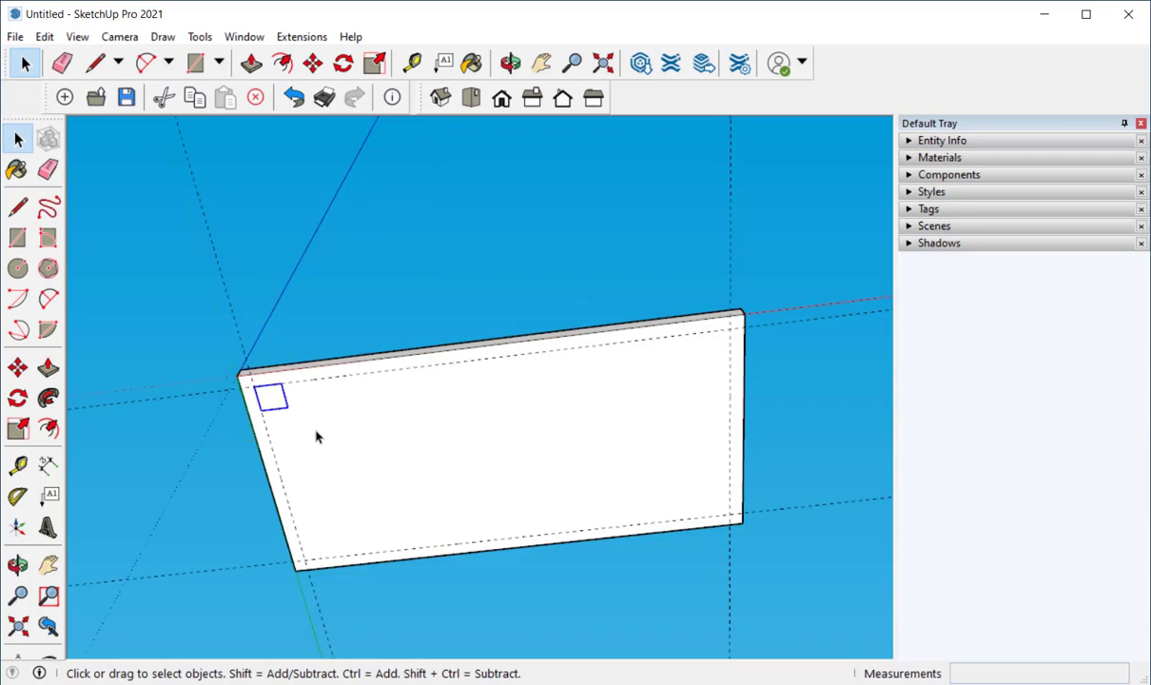
Copy the Leg square into the top-right, bottom-right and bottom-left corners.
key("m")
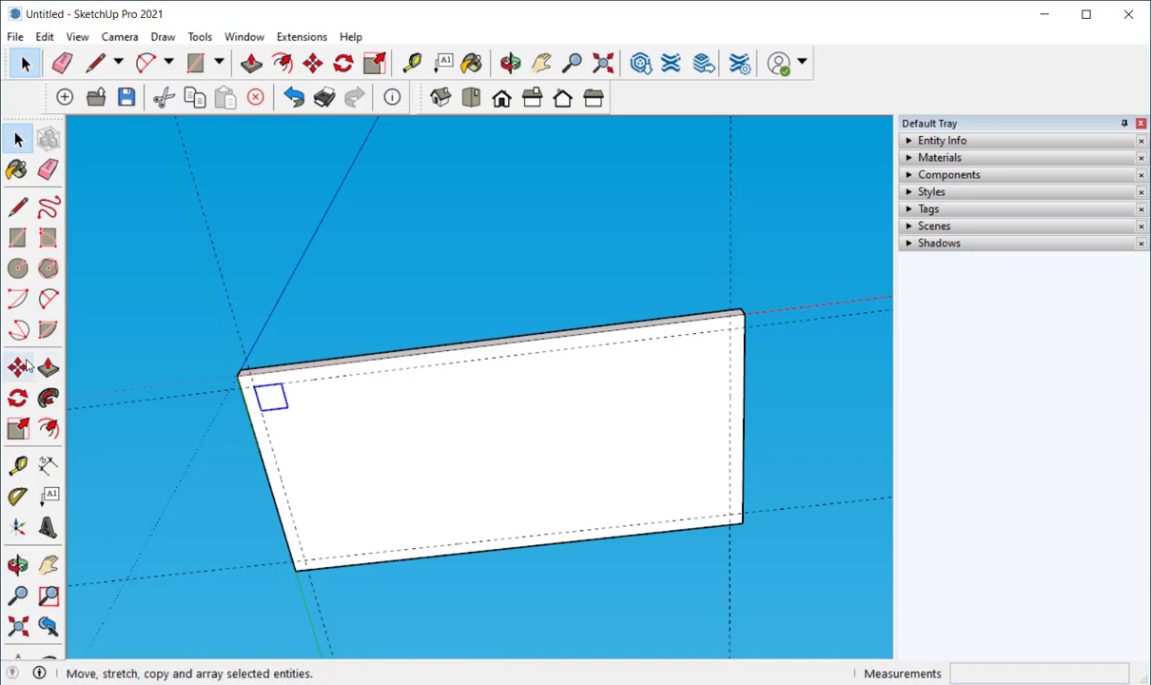
left_click(287, 406, "ctrl")
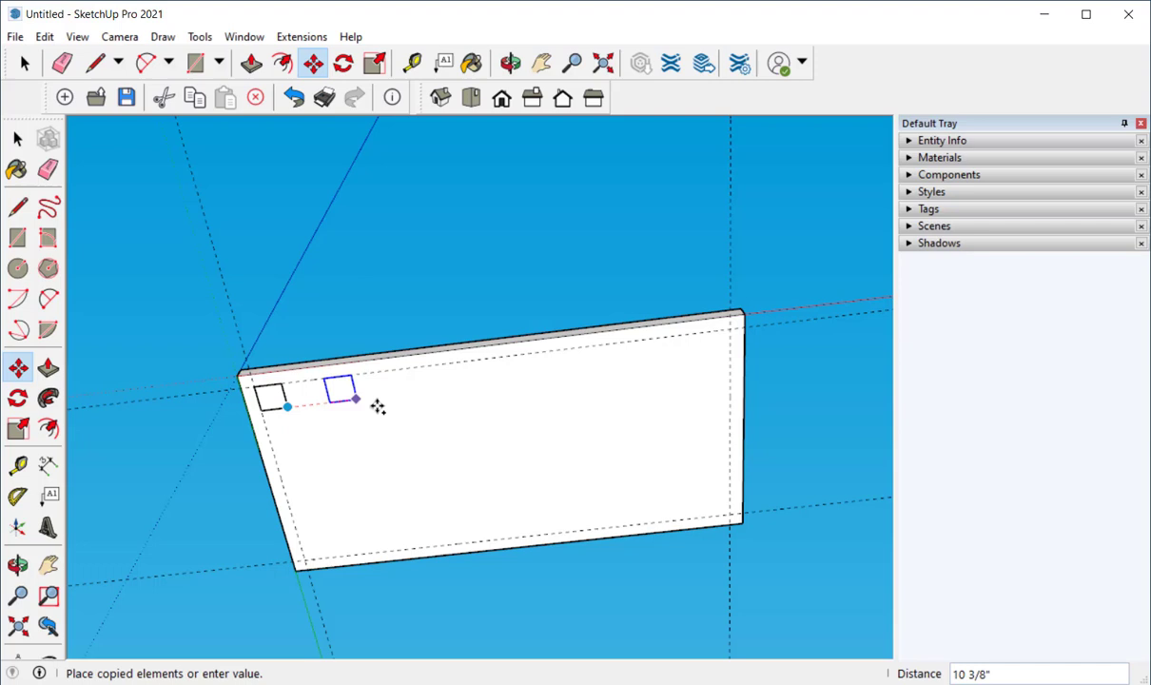
left_click(729, 353)
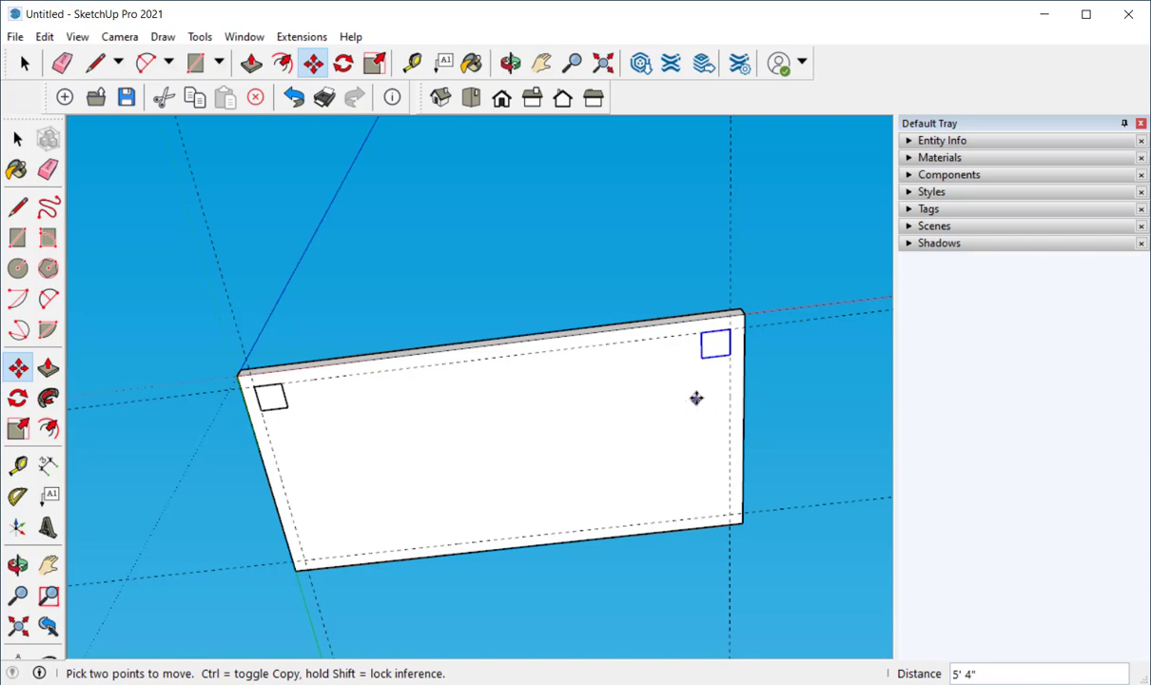
key("ctrl")
left_click(729, 355)
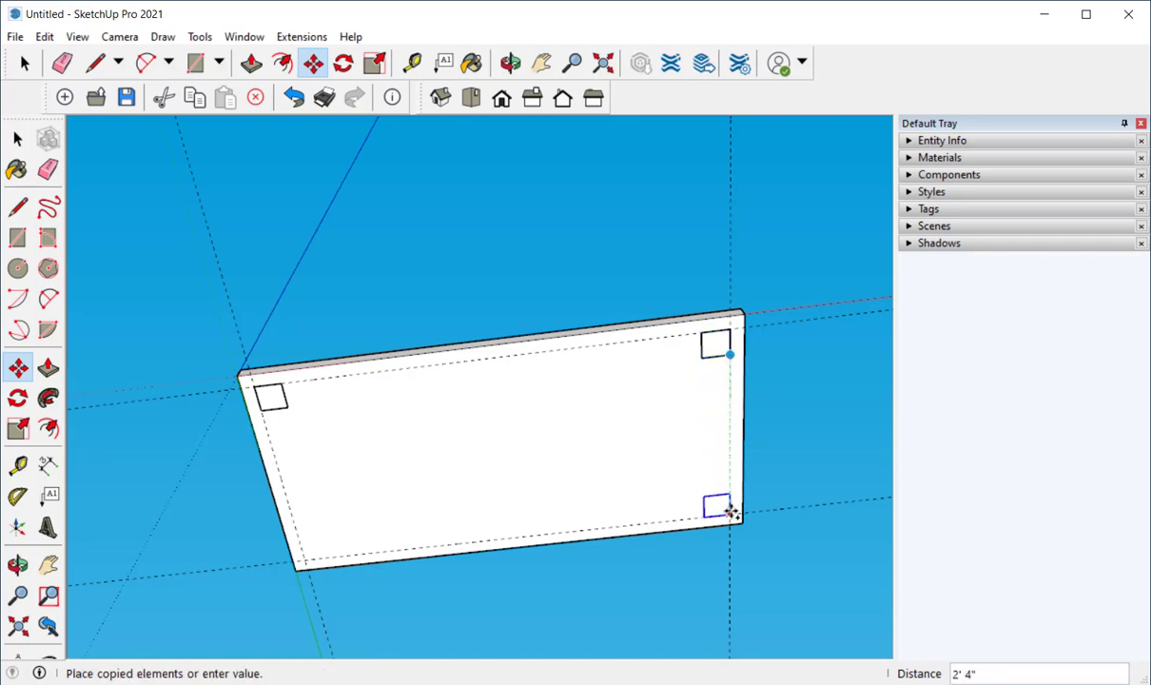
left_click(730, 510)
key("ctrl")
left_click(704, 516)
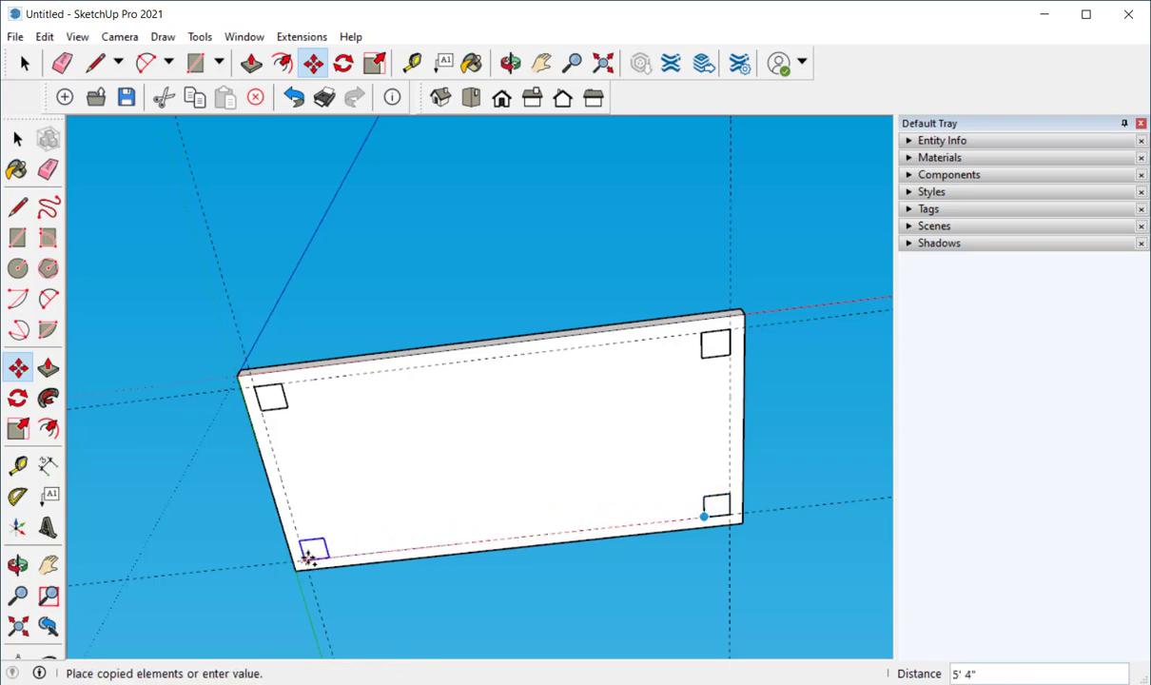
left_click(310, 557)
left_click(18, 140)
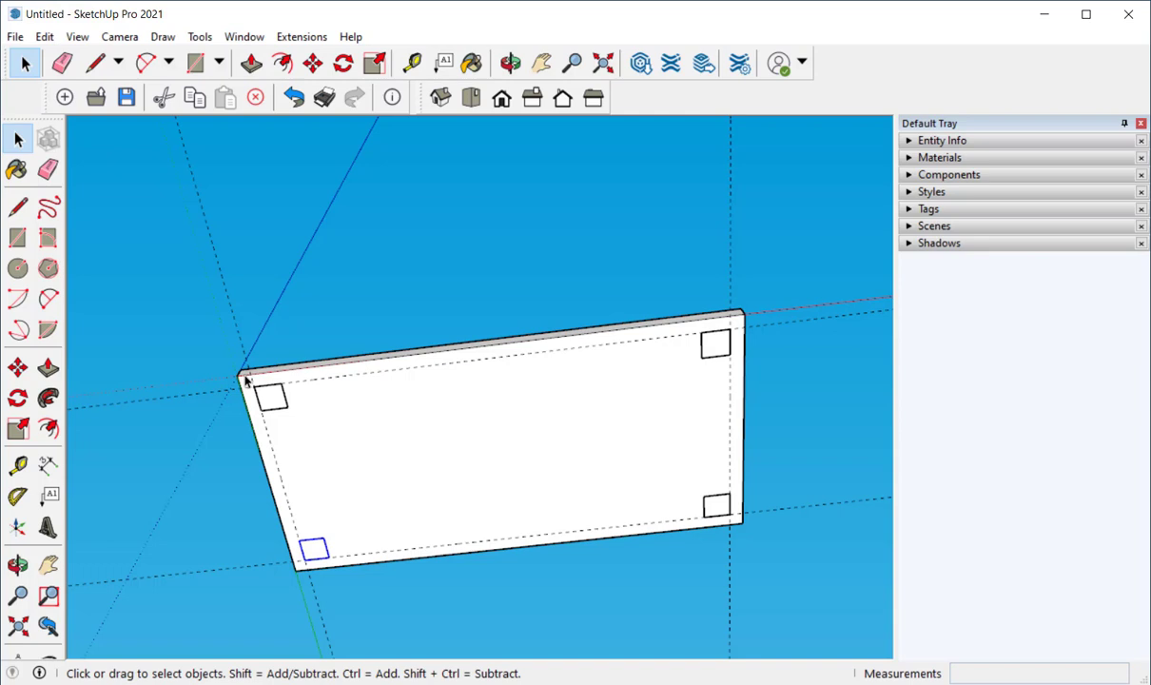
Inside the Leg component, extrude the square face 36 inches to form the legs.
double_click(269, 396)
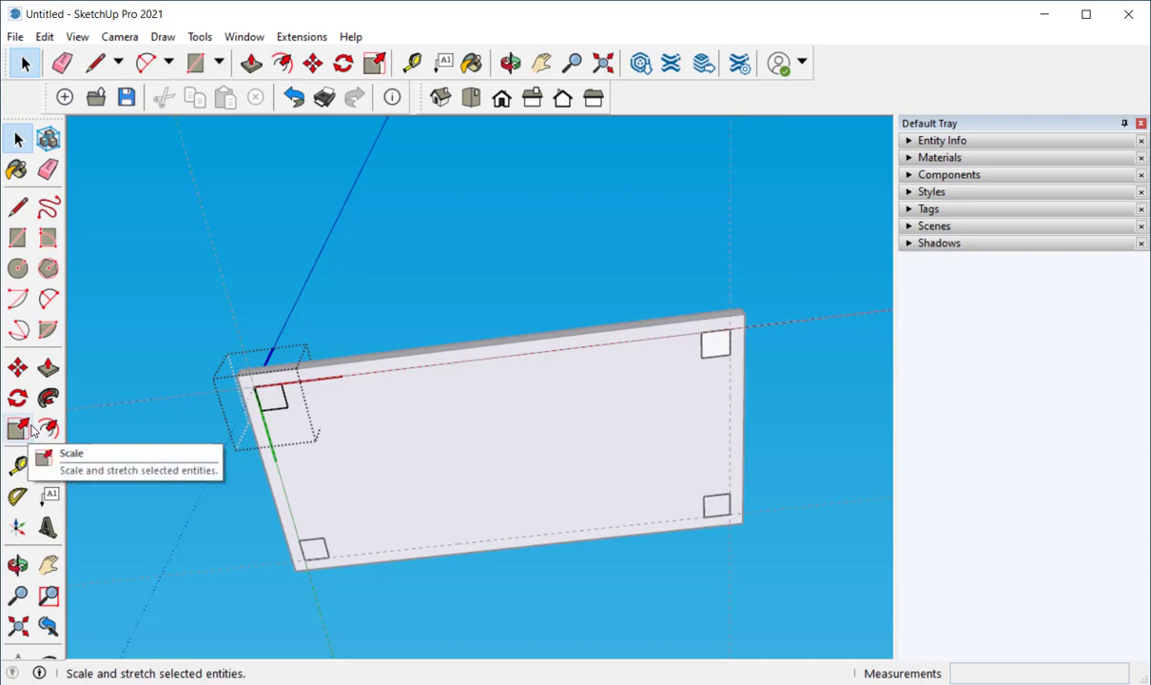
left_click(48, 369)
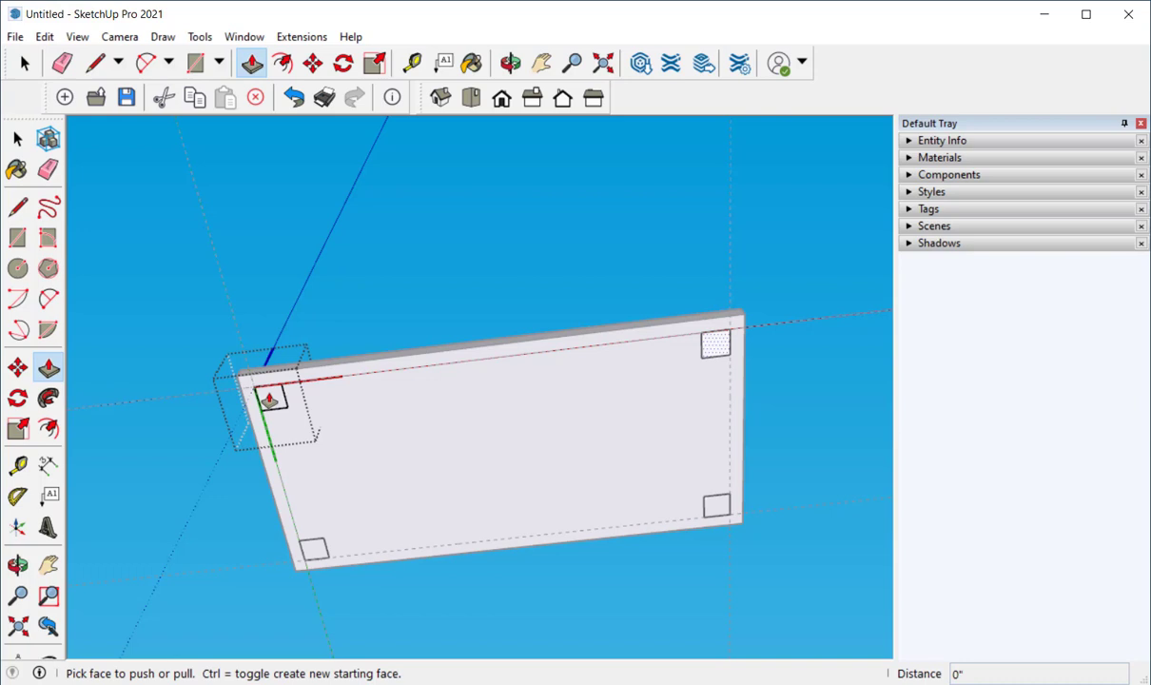
left_click_drag(270, 400, 249, 485)
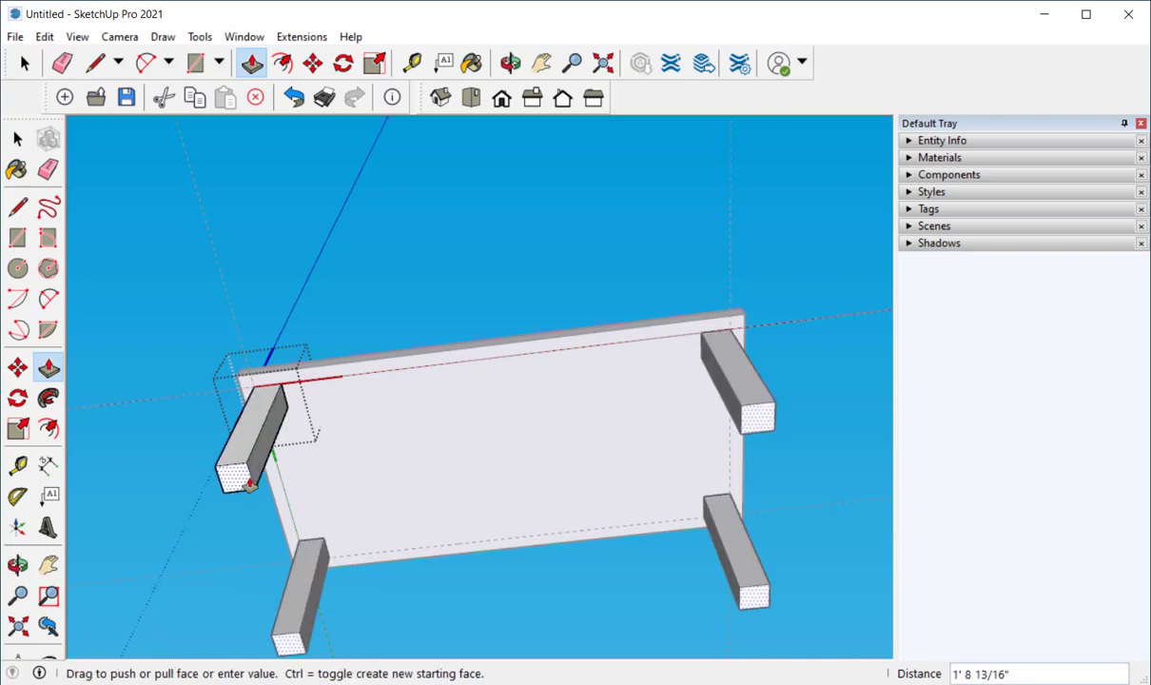
left_click(248, 501)
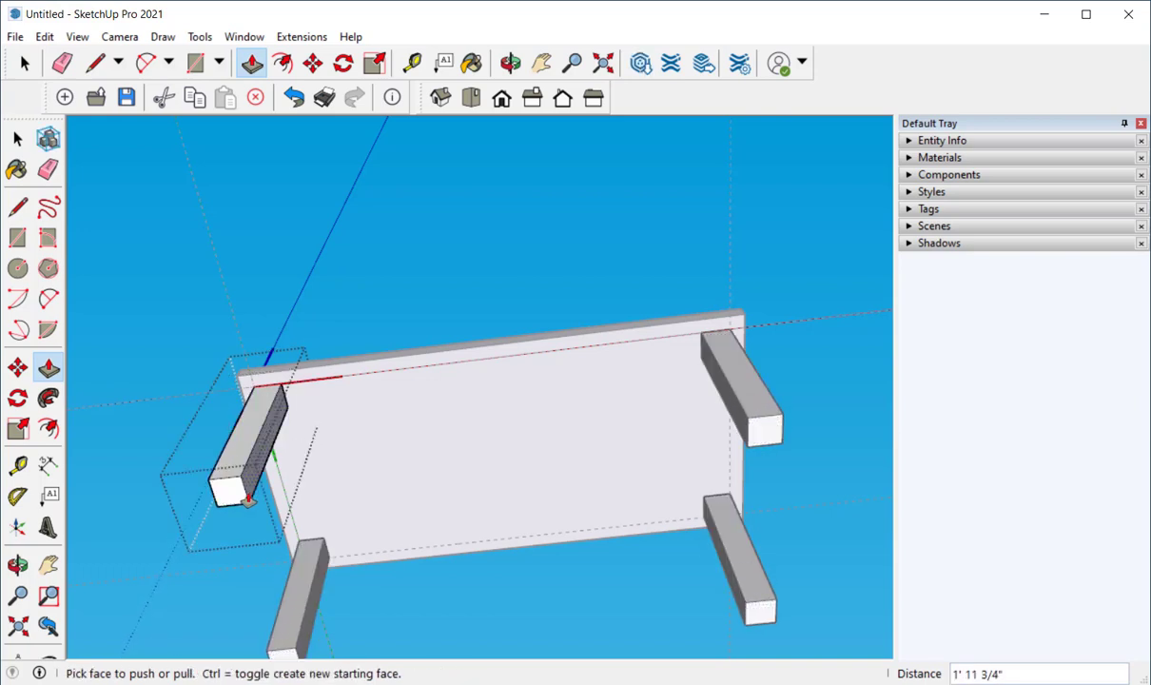
type("36")
key("Return")
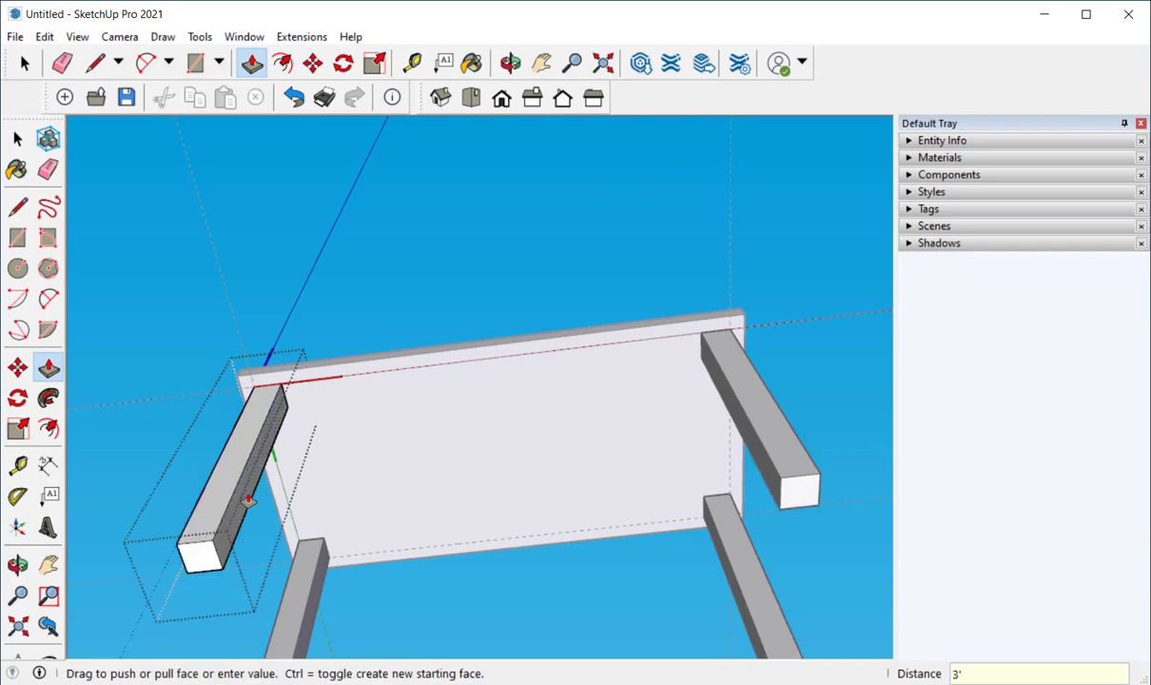
middle_click_drag(190, 499, 280, 467)
Scale a leg's end face inward to about 0.39 so the legs taper.
scroll(283, 452, "up", 3)
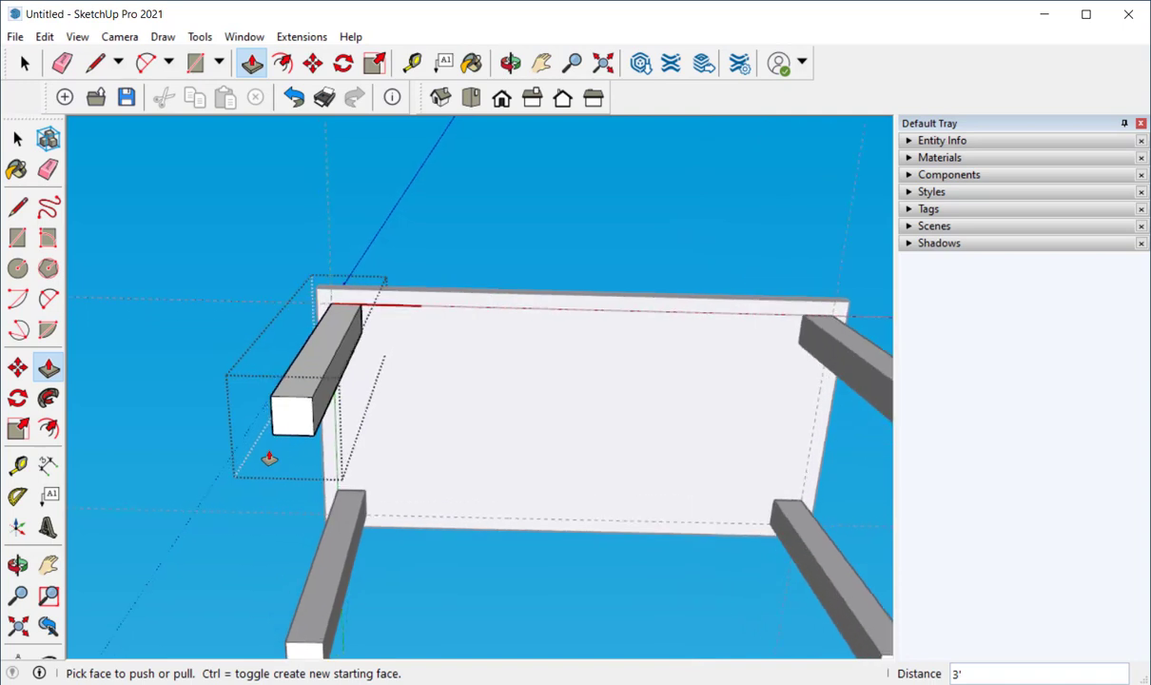
left_click(17, 428)
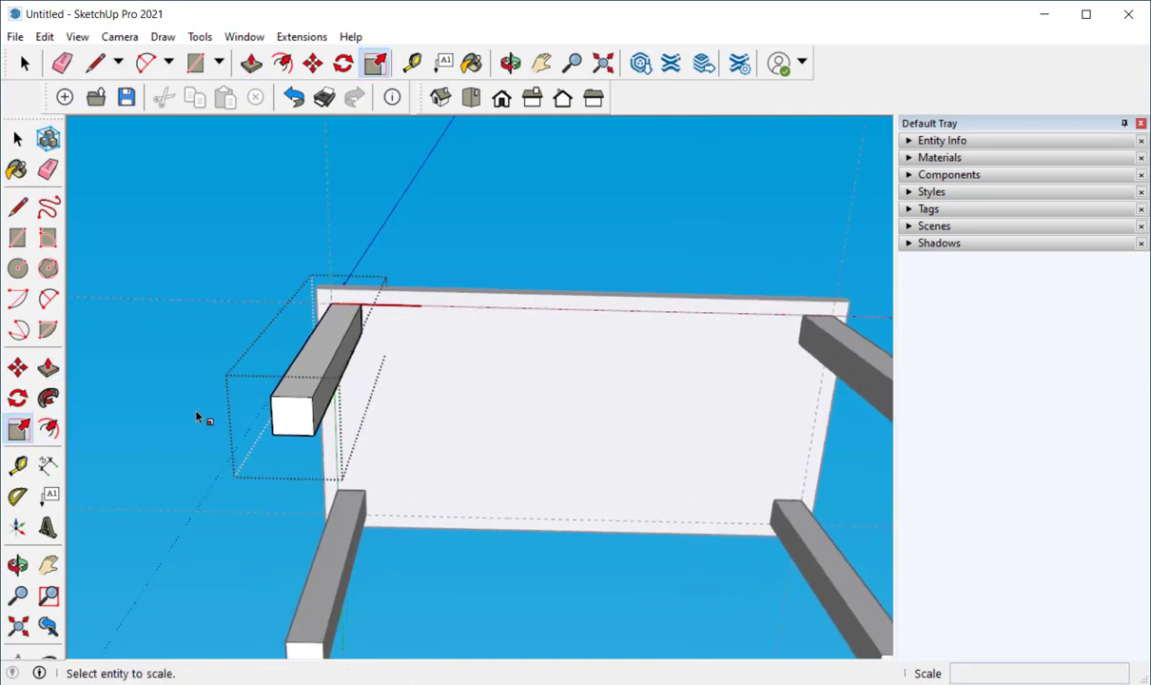
left_click(288, 422)
scroll(276, 405, "up", 2)
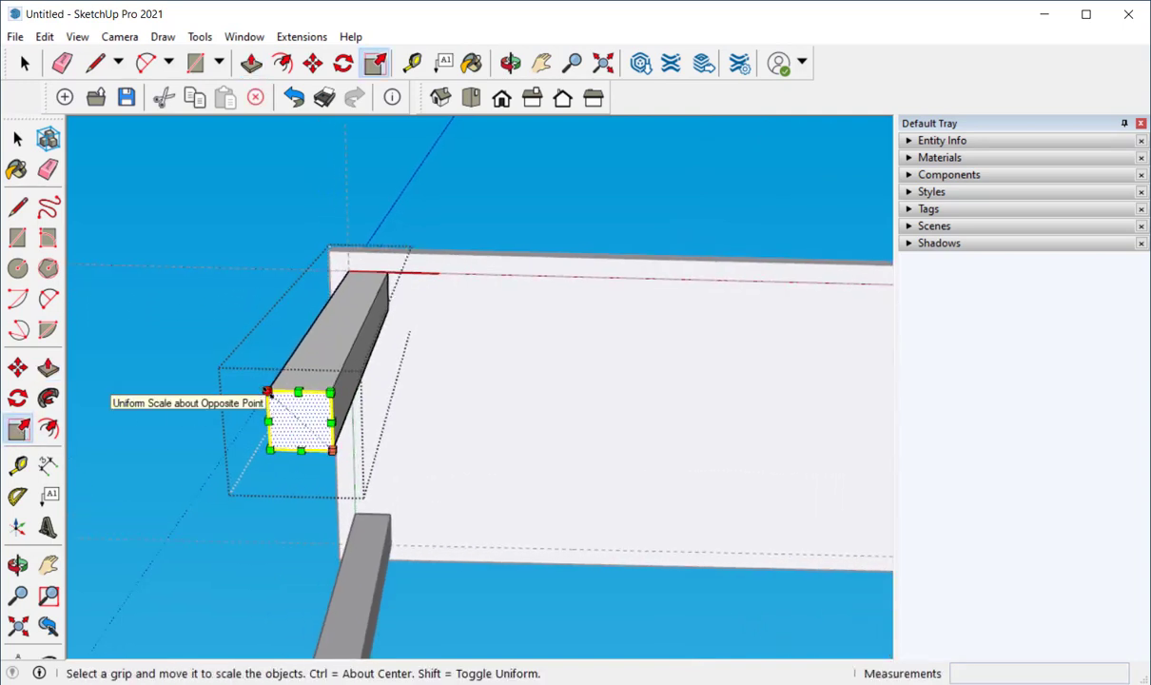
left_click_drag(268, 392, 288, 412, "ctrl")
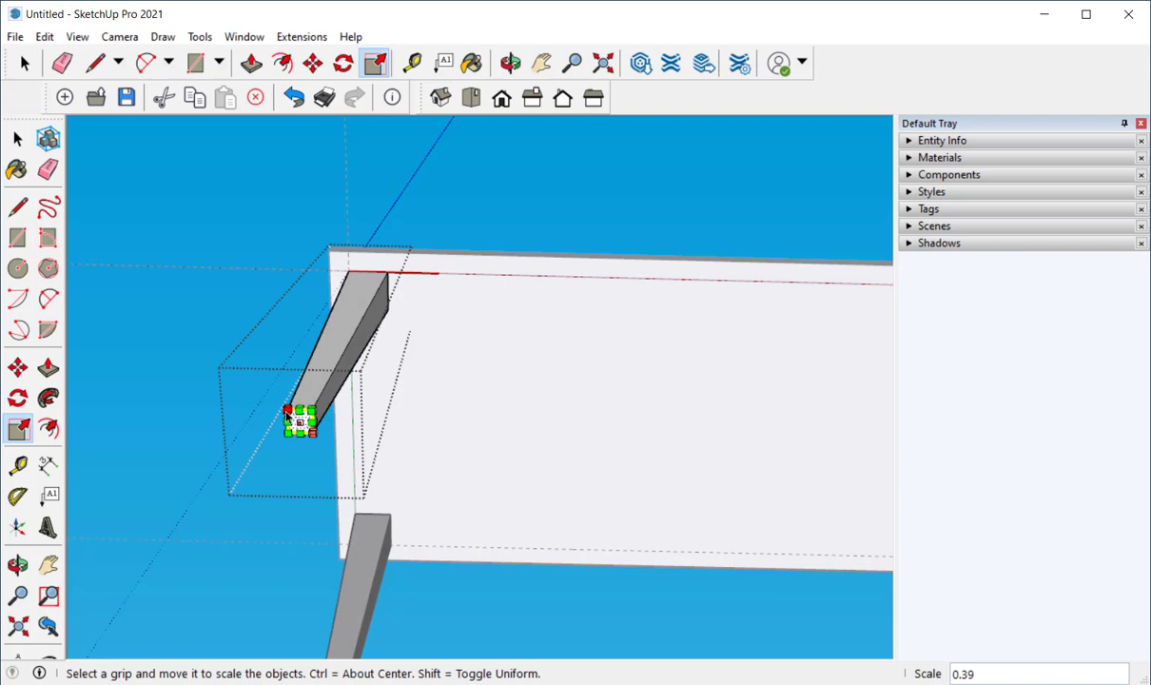
left_click(17, 139)
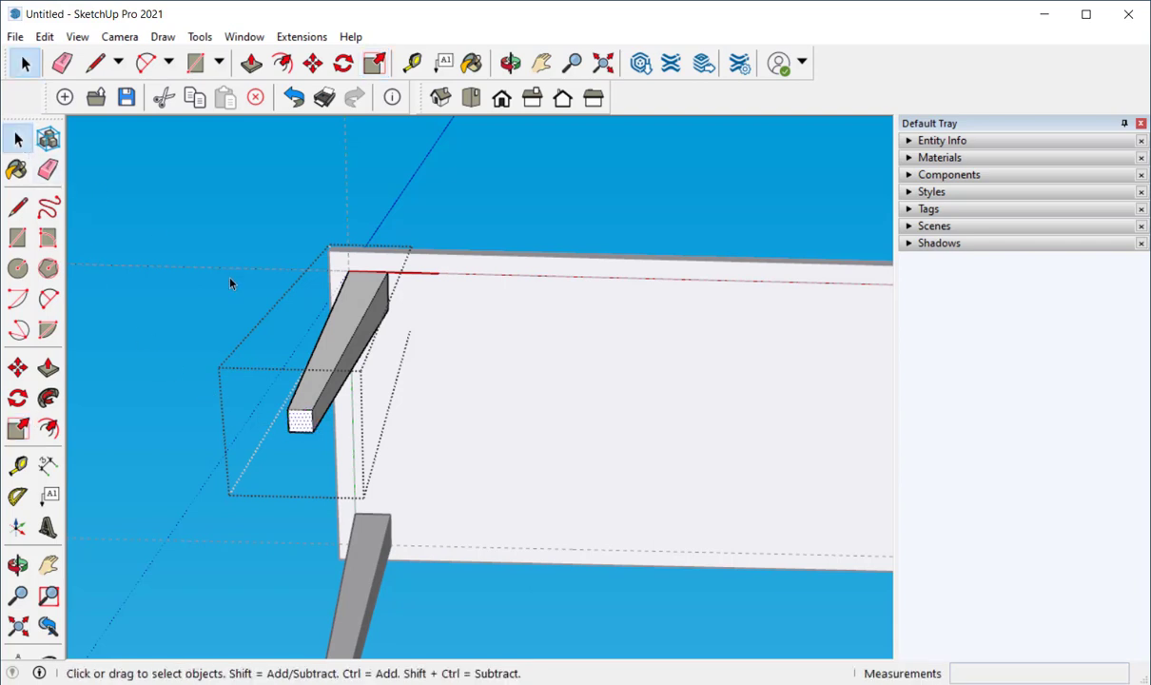
scroll(211, 399, "down", 5)
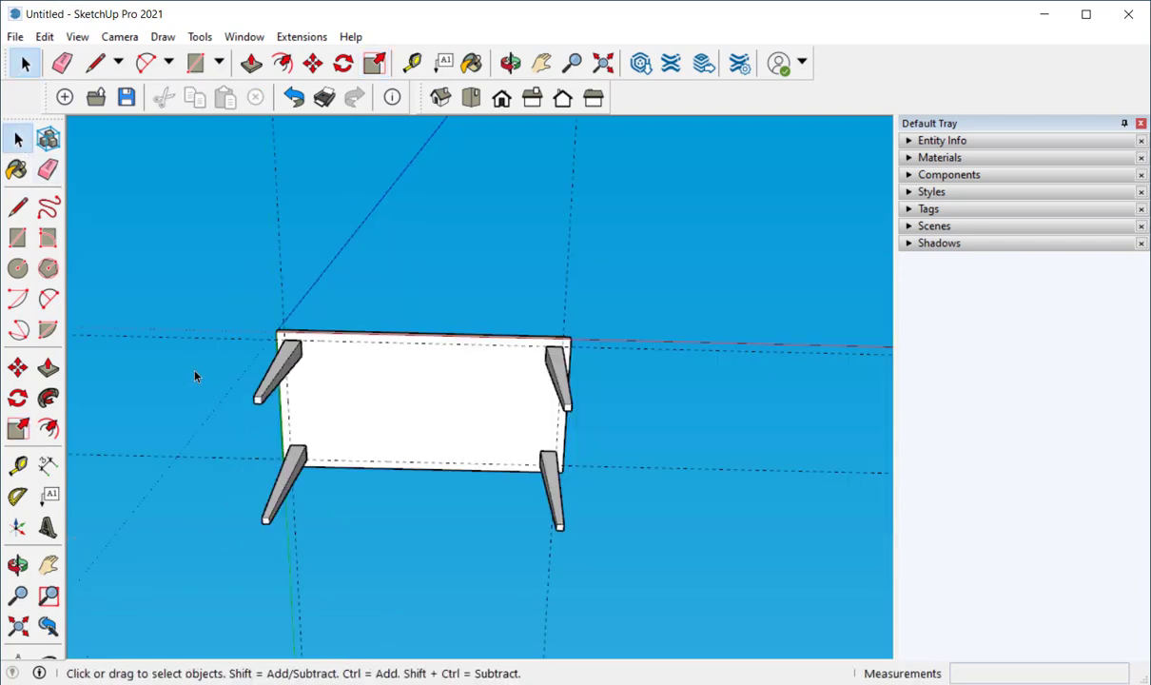
middle_click_drag(202, 390, 380, 343, "shift")
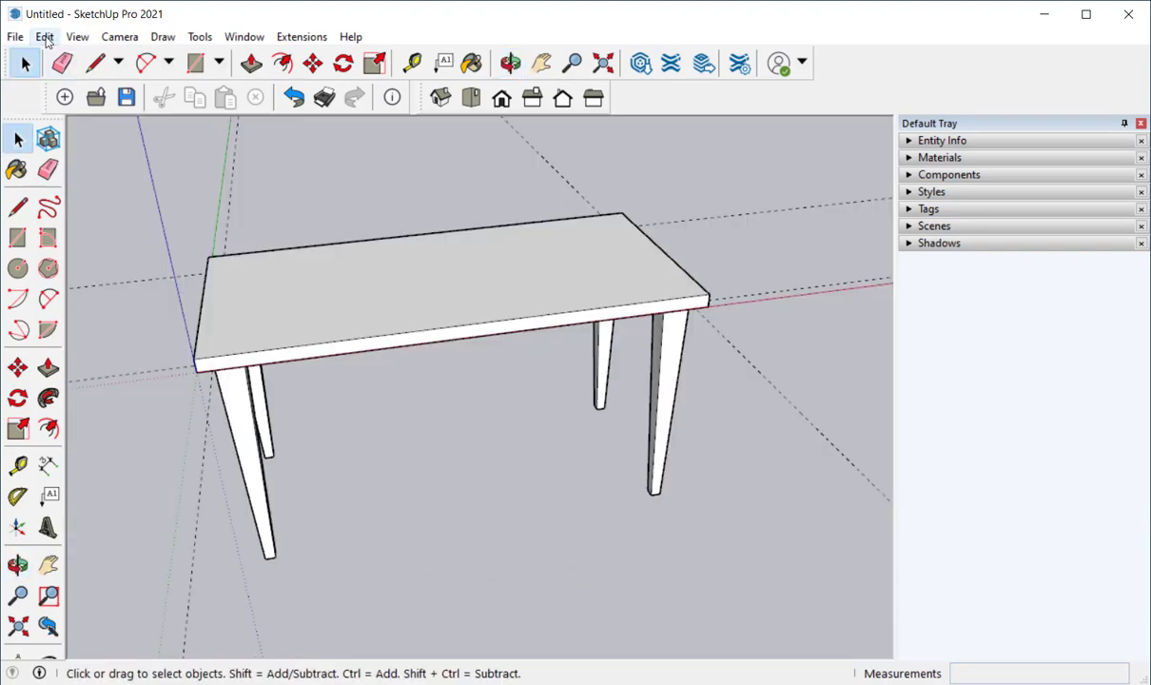
Delete all guides with Edit > Delete Guides and reframe the table.
left_click(45, 37)
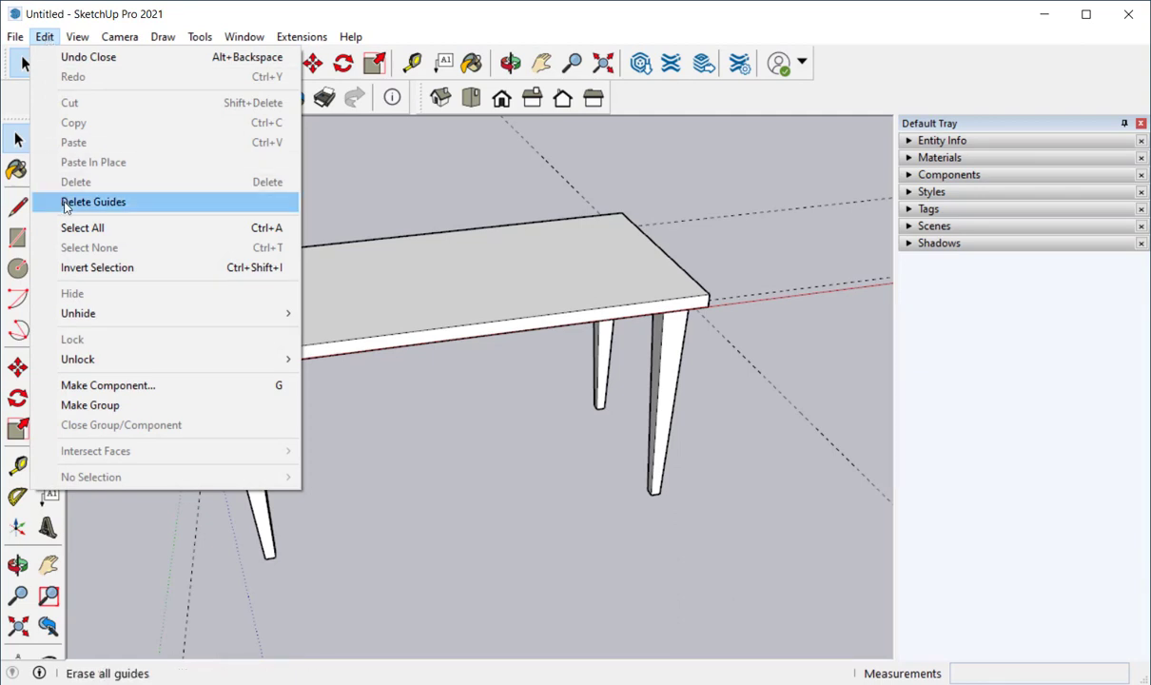
left_click(66, 206)
scroll(354, 383, "down", 2)
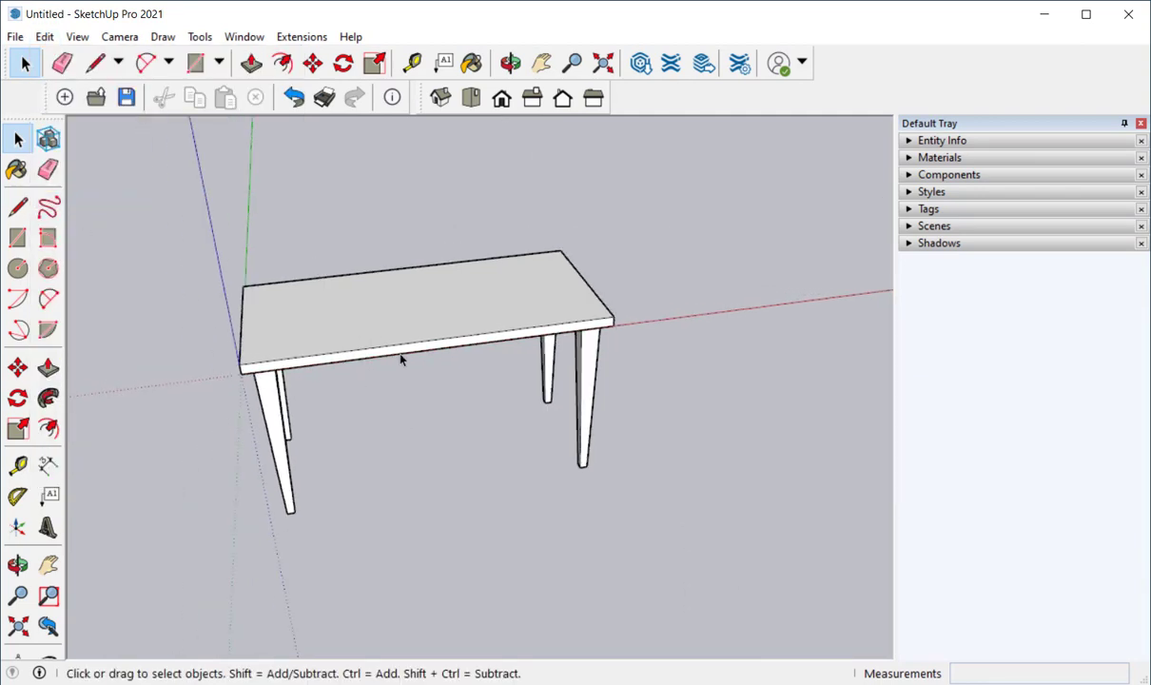
mouse_move(400, 360)
middle_mouse_down()
mouse_move(509, 362)
mouse_move(370, 292)
mouse_move(405, 369)
middle_mouse_up()
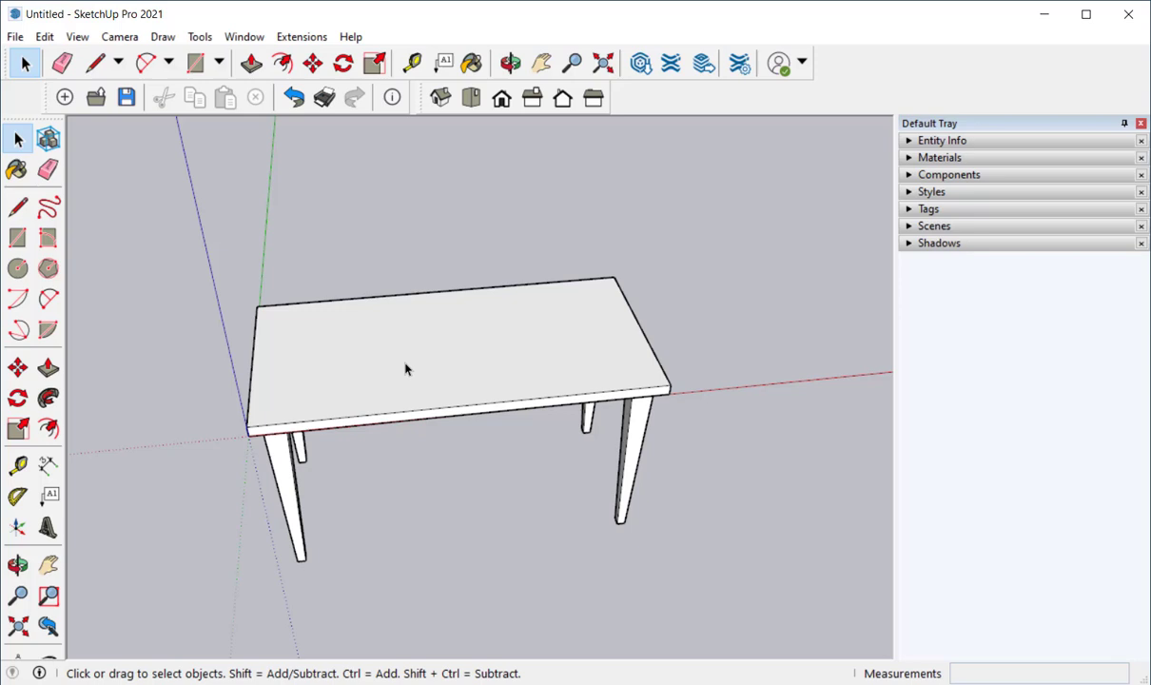
scroll(407, 370, "up", 2)
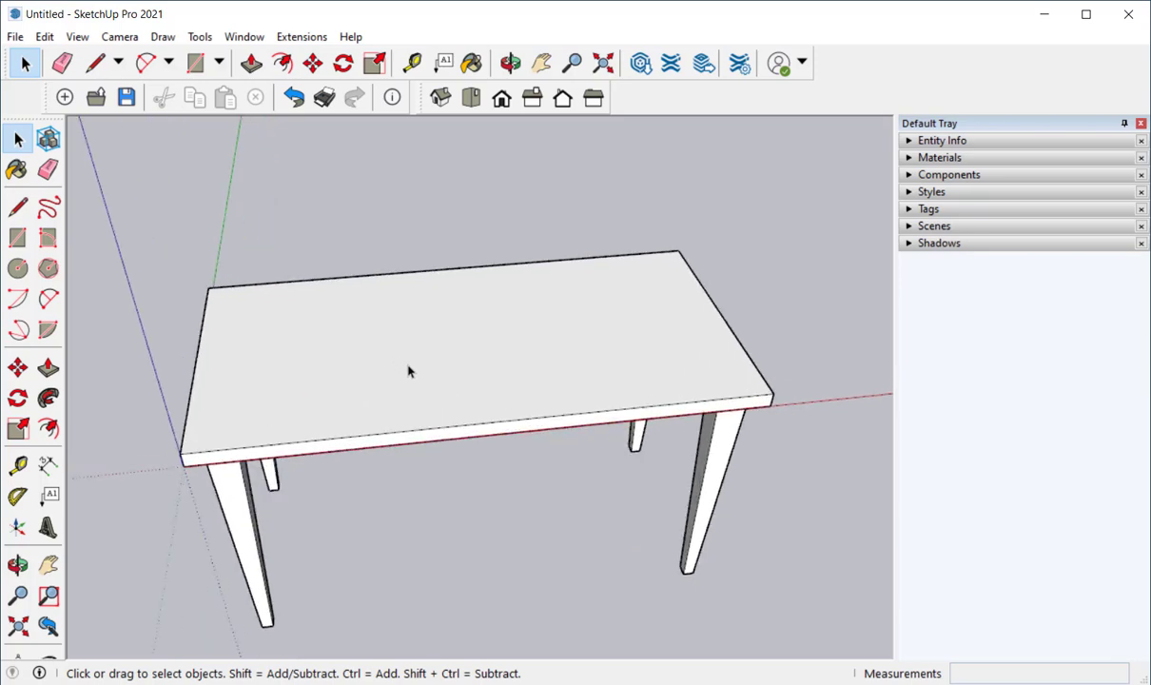
Pick Wood Plywood Knots from the Wood materials collection as the paint.
left_click(909, 159)
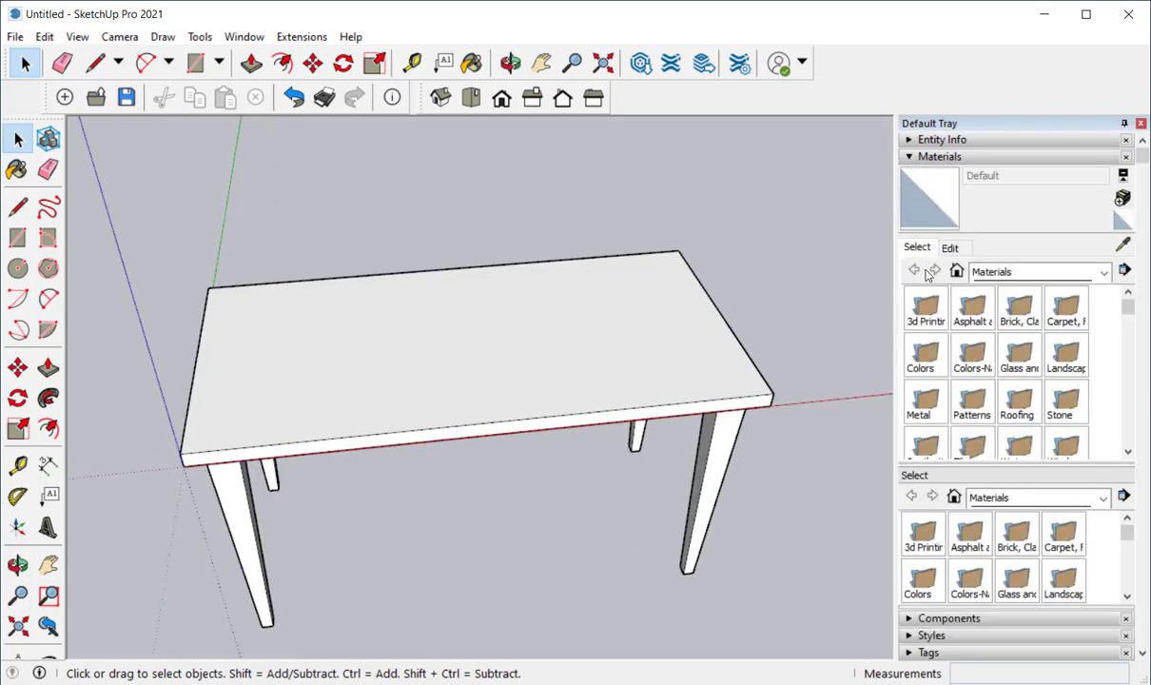
scroll(985, 380, "down", 3)
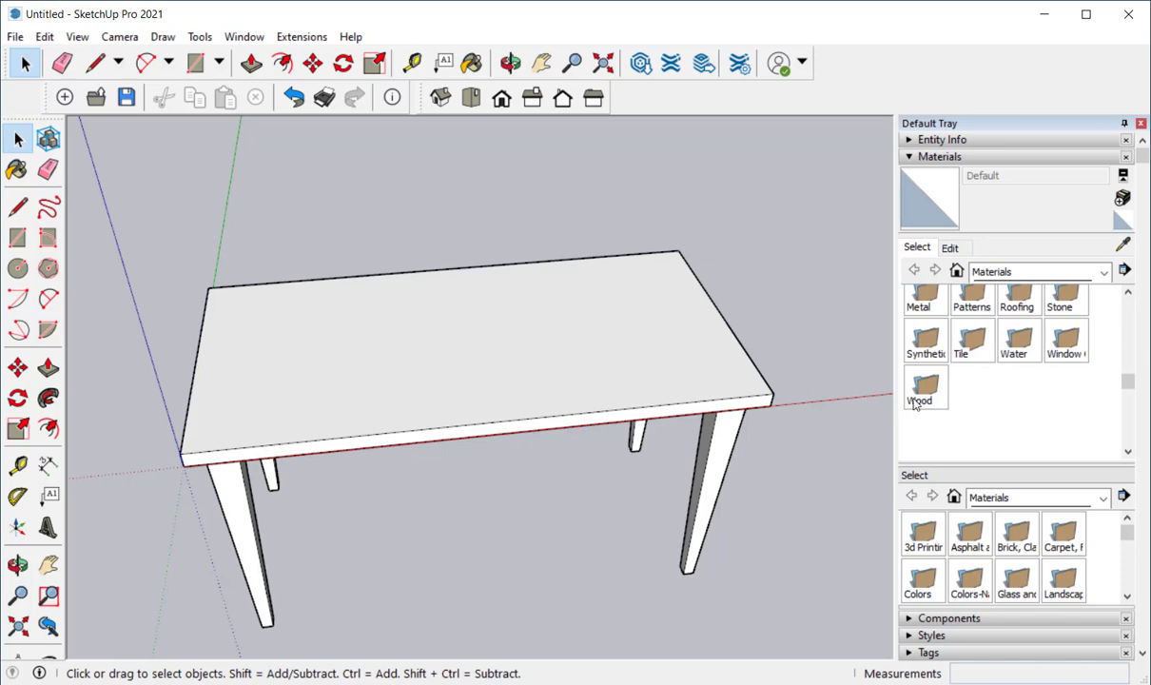
left_click(928, 390)
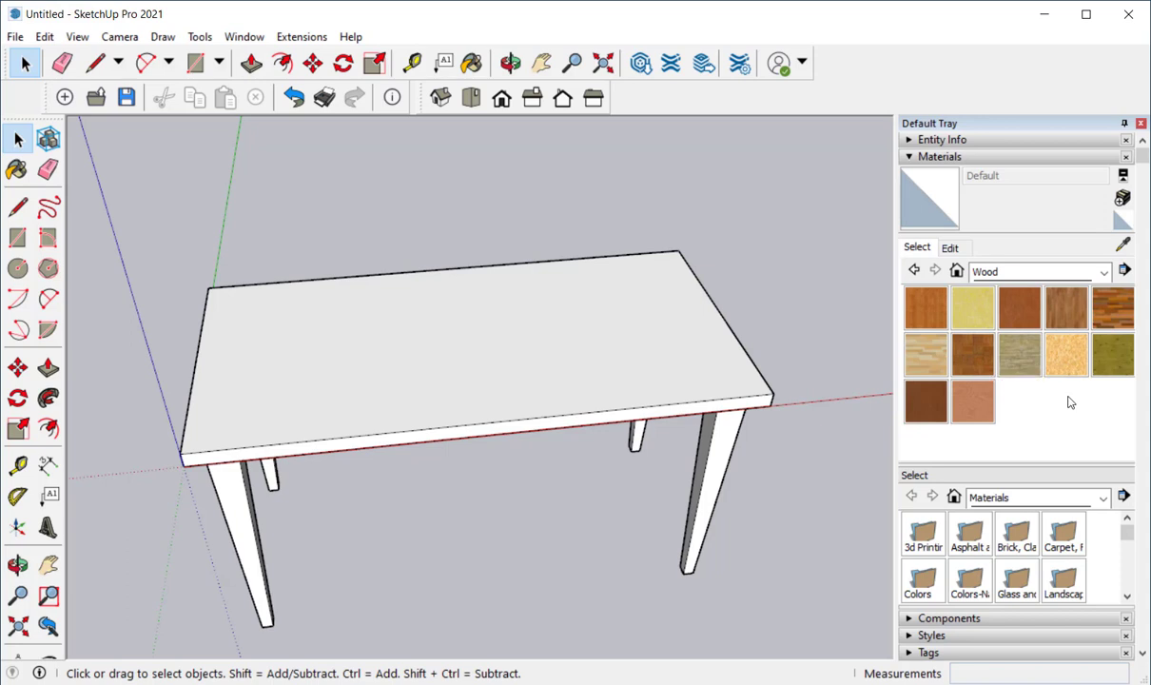
left_click(1110, 357)
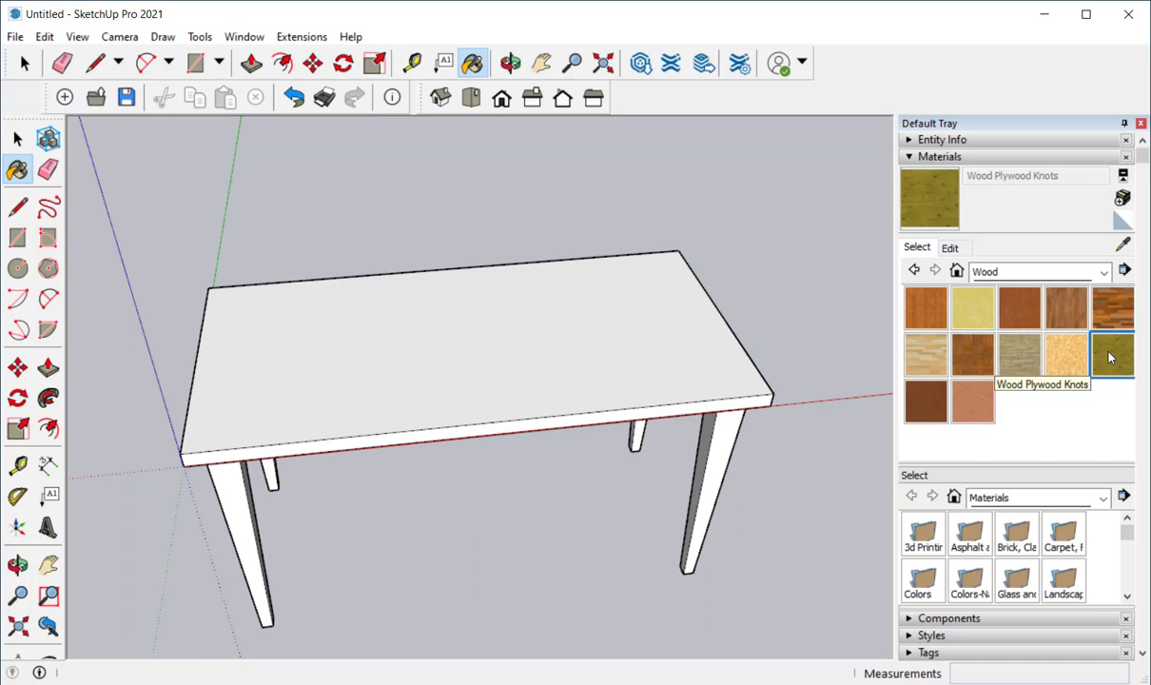
Paint the tabletop and all four legs, including the last white leg, with Wood Plywood Knots.
left_click(581, 339)
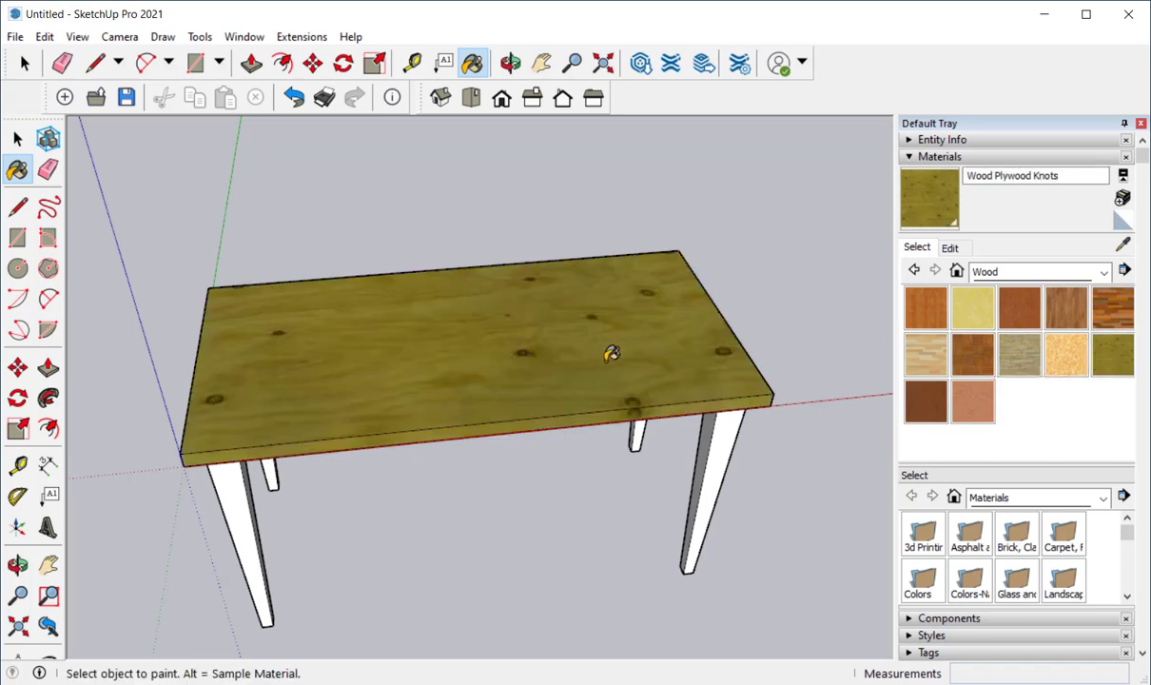
left_click(691, 416)
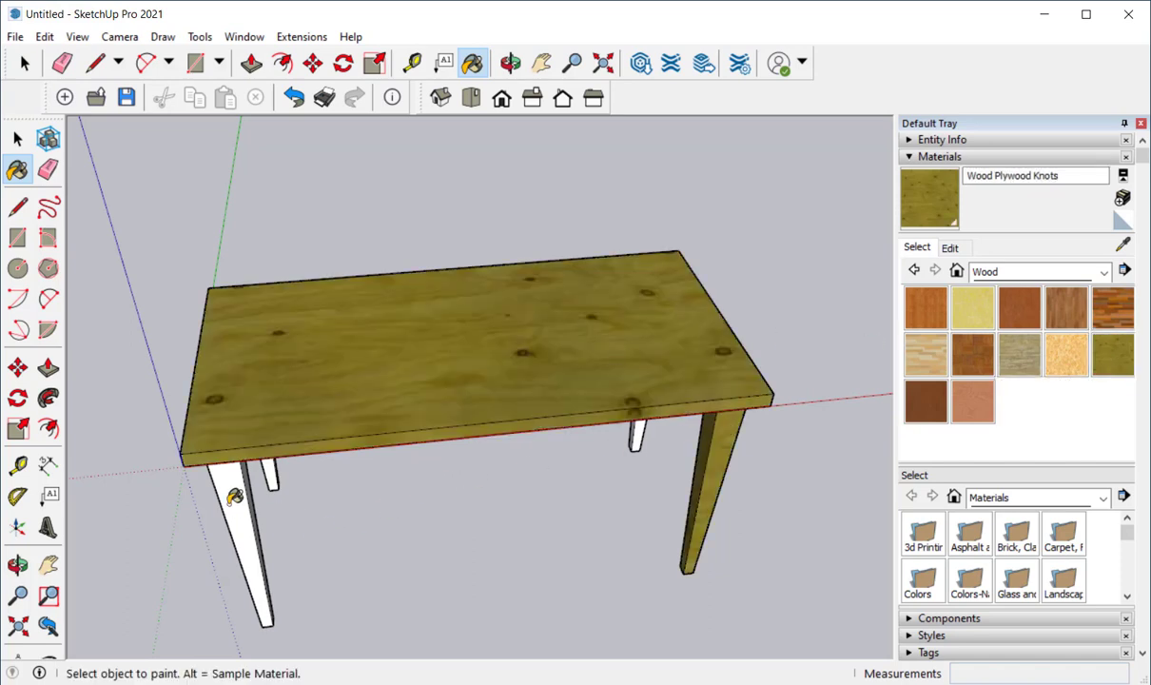
left_click(222, 475)
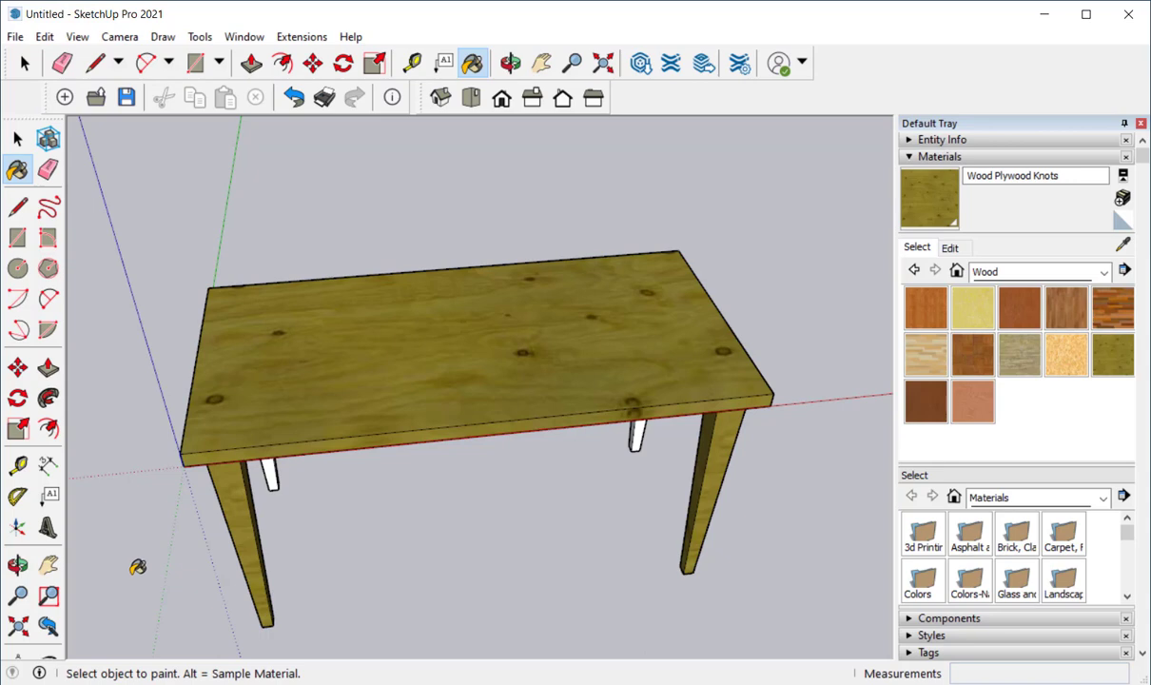
mouse_move(147, 553)
middle_mouse_down()
mouse_move(95, 575)
mouse_move(264, 513)
mouse_move(415, 584)
mouse_move(609, 626)
middle_mouse_up()
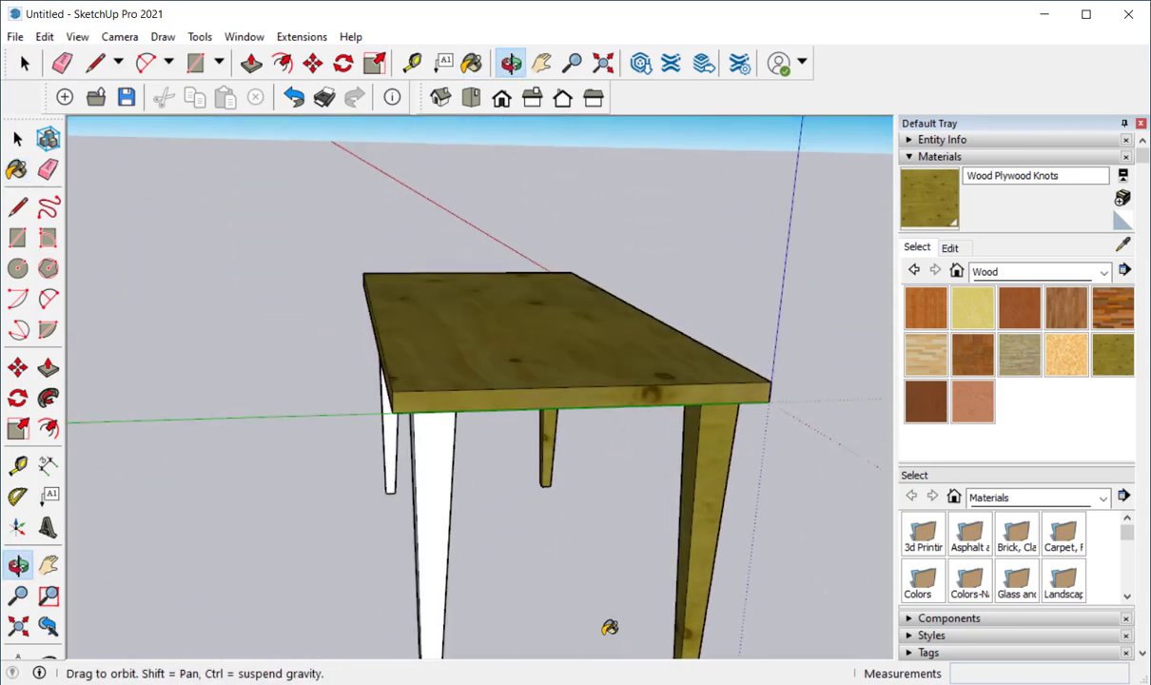
left_click(426, 445)
mouse_move(205, 504)
middle_mouse_down()
mouse_move(257, 562)
mouse_move(470, 586)
mouse_move(301, 455)
middle_mouse_up()
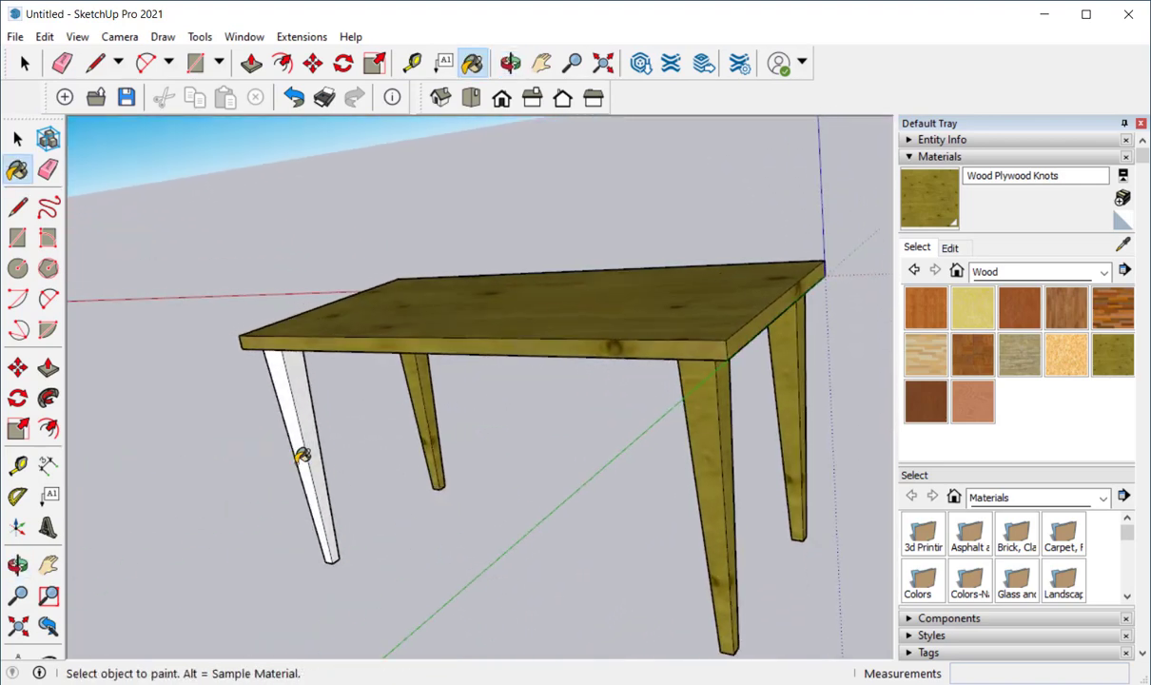
left_click(294, 374)
mouse_move(550, 467)
middle_mouse_down()
mouse_move(386, 521)
mouse_move(137, 344)
mouse_move(455, 447)
mouse_move(527, 308)
mouse_move(450, 154)
mouse_move(466, 373)
middle_mouse_up()
scroll(448, 418, "up", 2)
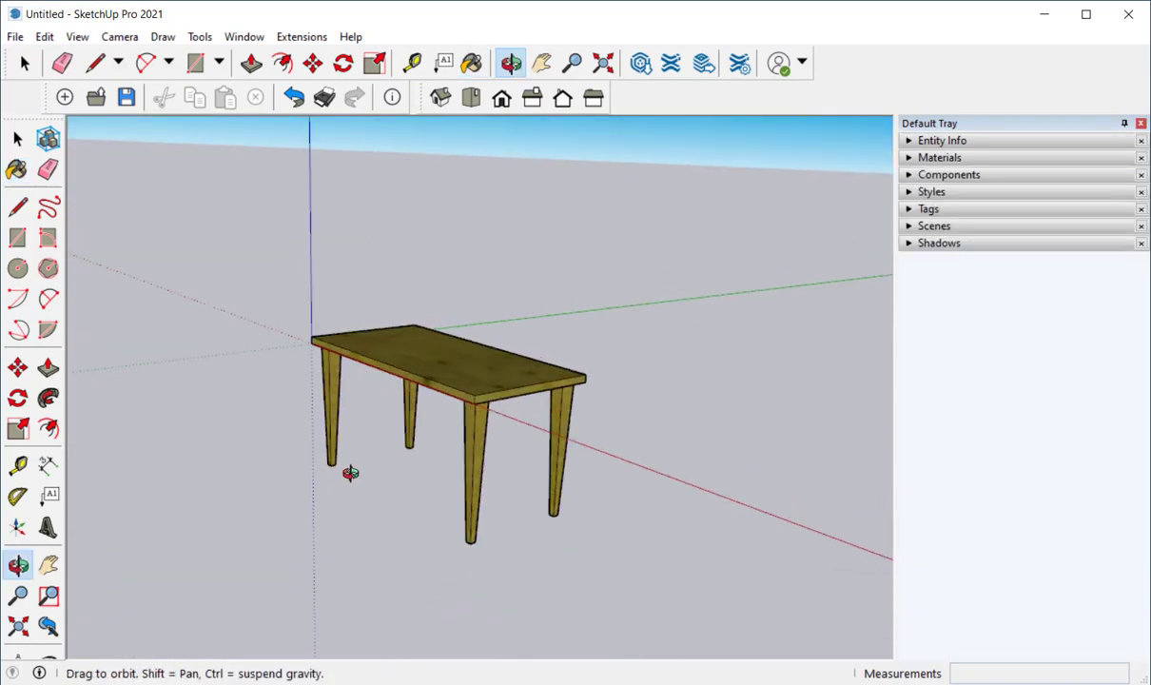
middle_click_drag(350, 473, 314, 522)
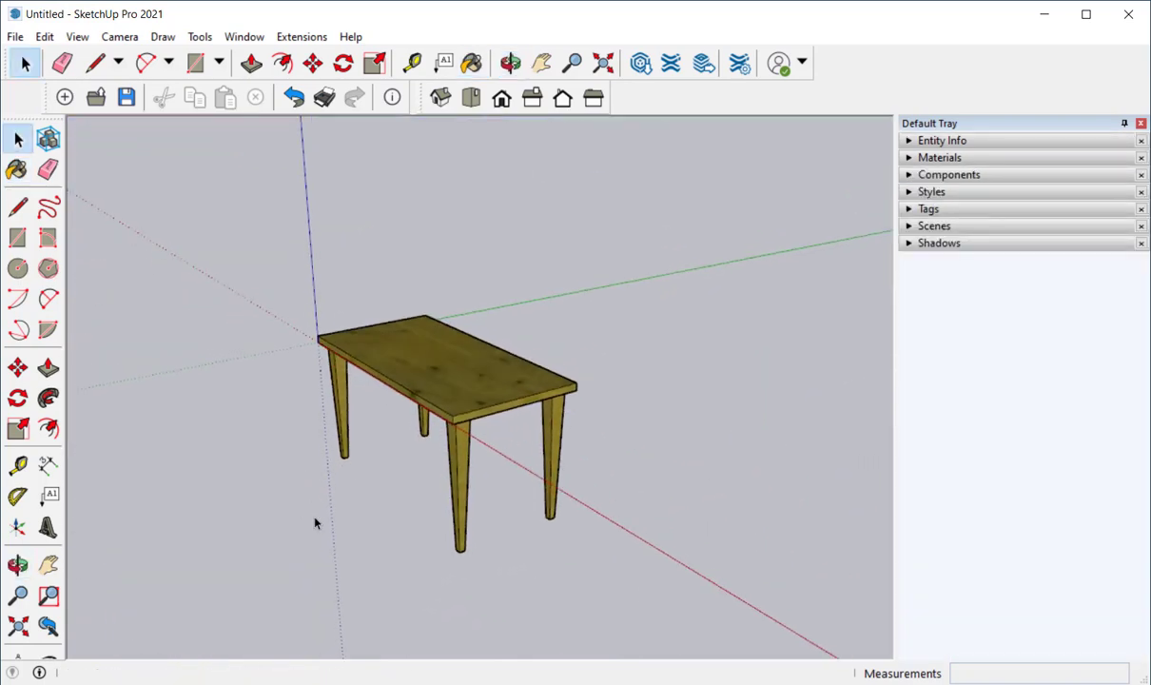
Turn on View > Shadows and orbit to see the table's shadow.
left_click(75, 38)
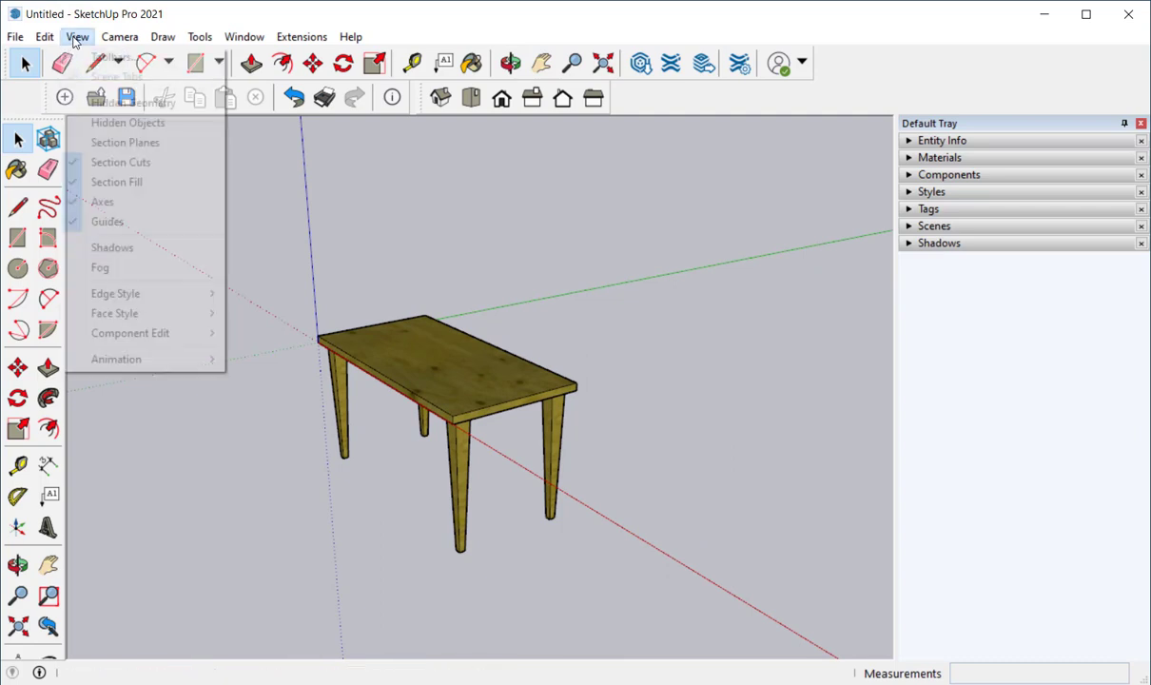
left_click(103, 247)
middle_click_drag(282, 505, 511, 579)
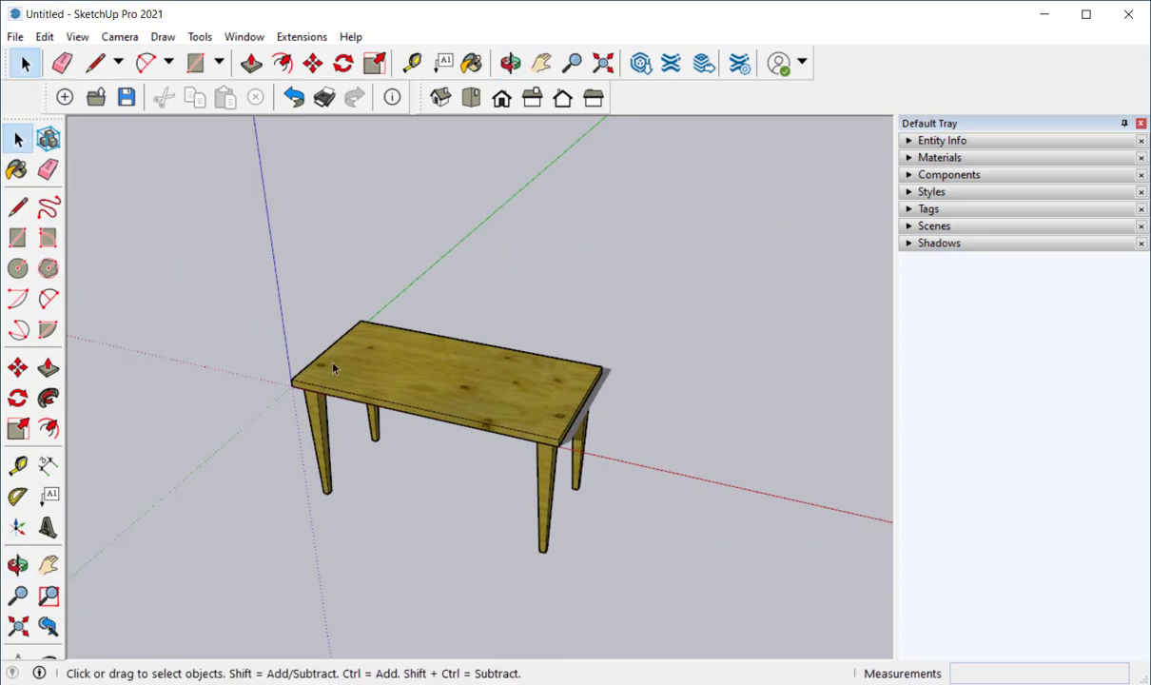
middle_click_drag(292, 386, 298, 419)
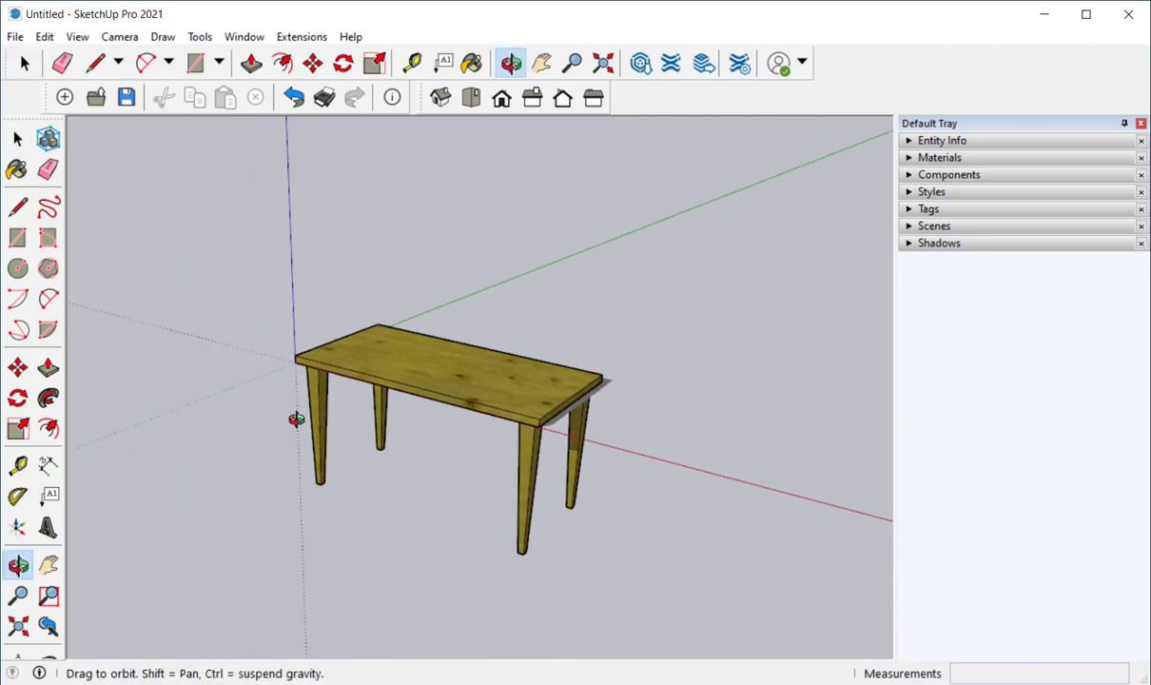
Box-select the whole table and move it by the front-left leg's foot.
left_click_drag(238, 266, 760, 581)
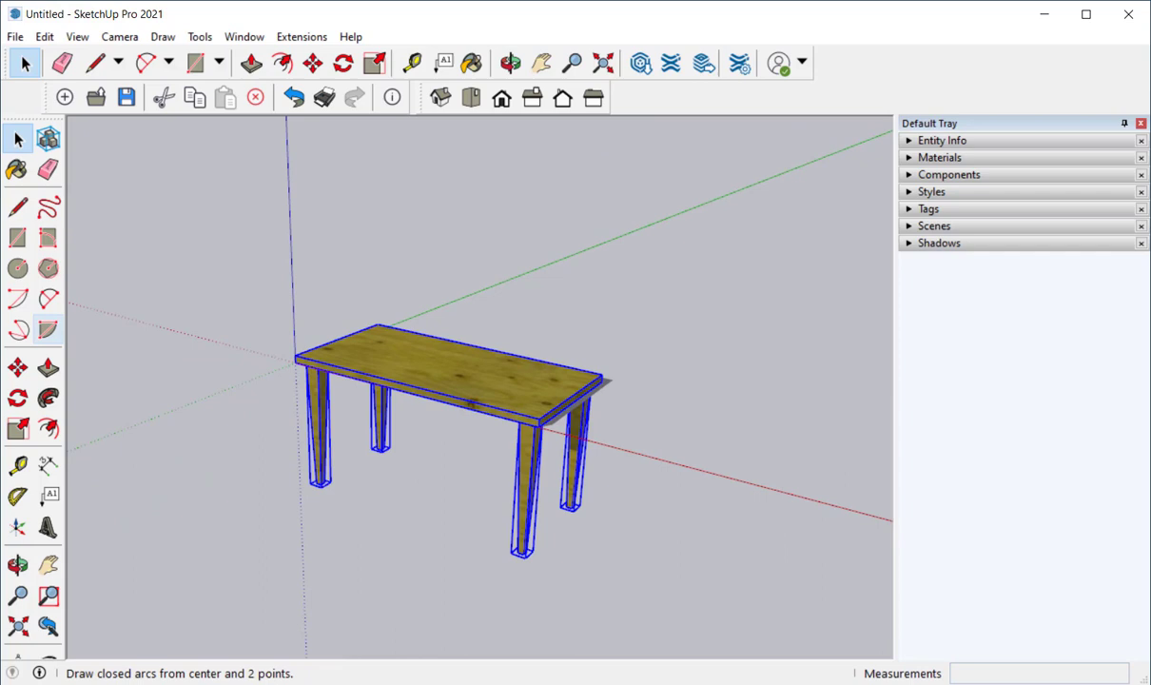
left_click(17, 367)
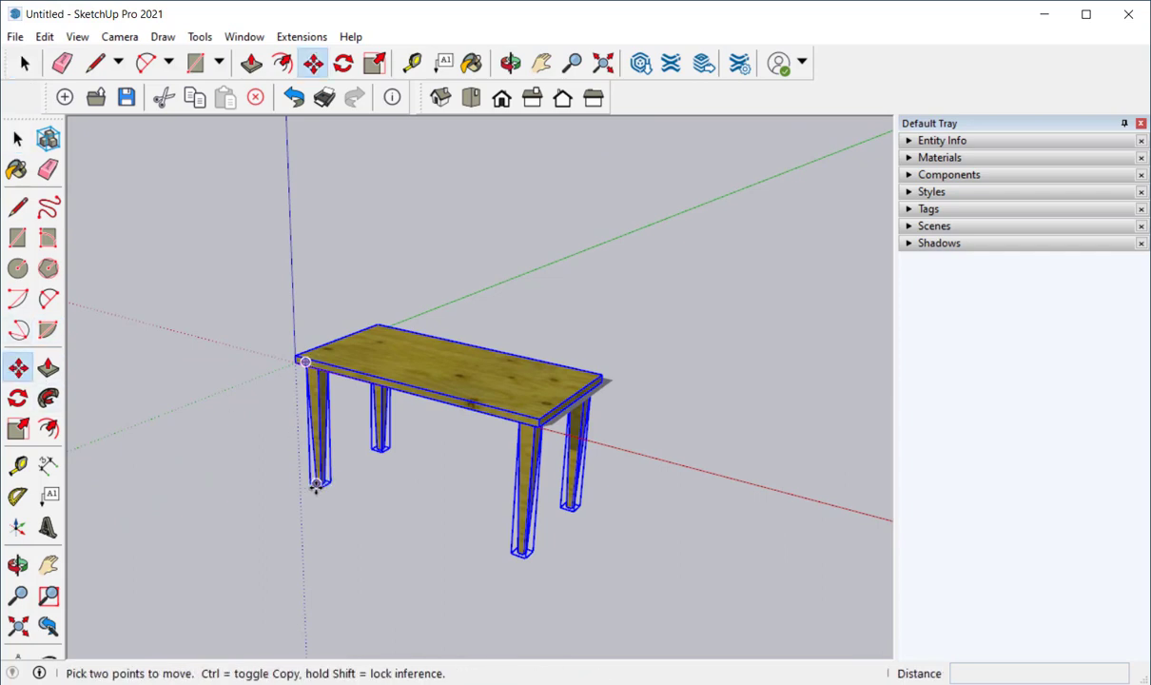
left_click(317, 482)
left_click(295, 362)
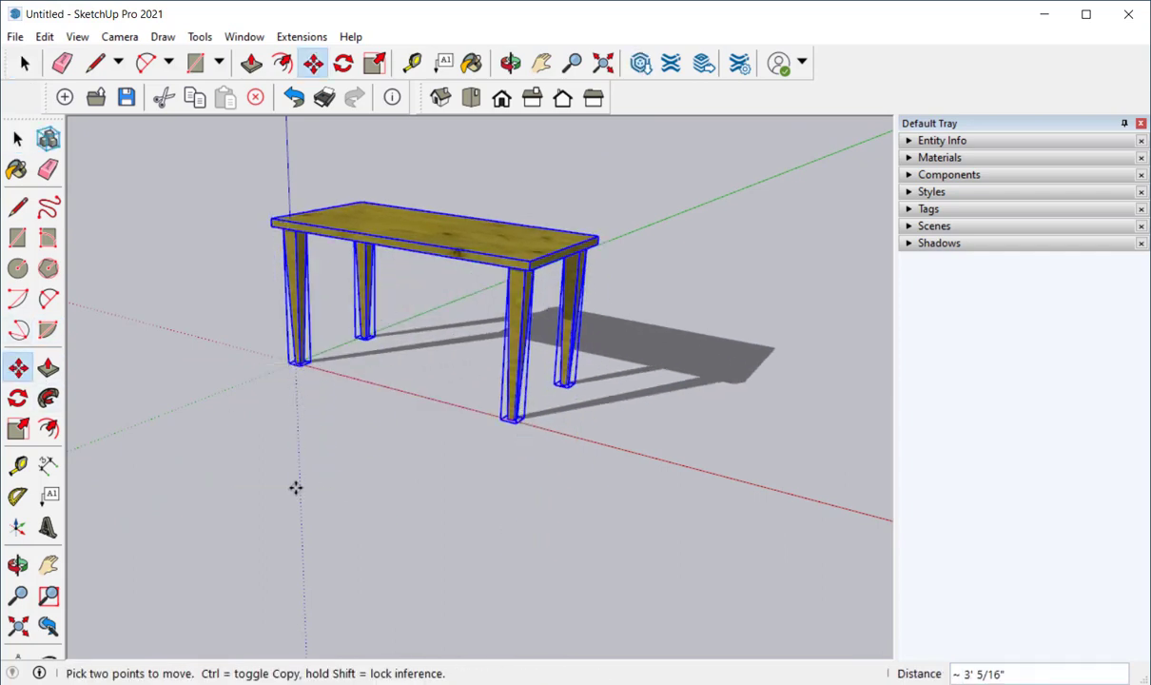
left_click(21, 139)
Deselect the table and expand, then collapse, the Shadows panel in the Default Tray.
scroll(378, 491, "down", 2)
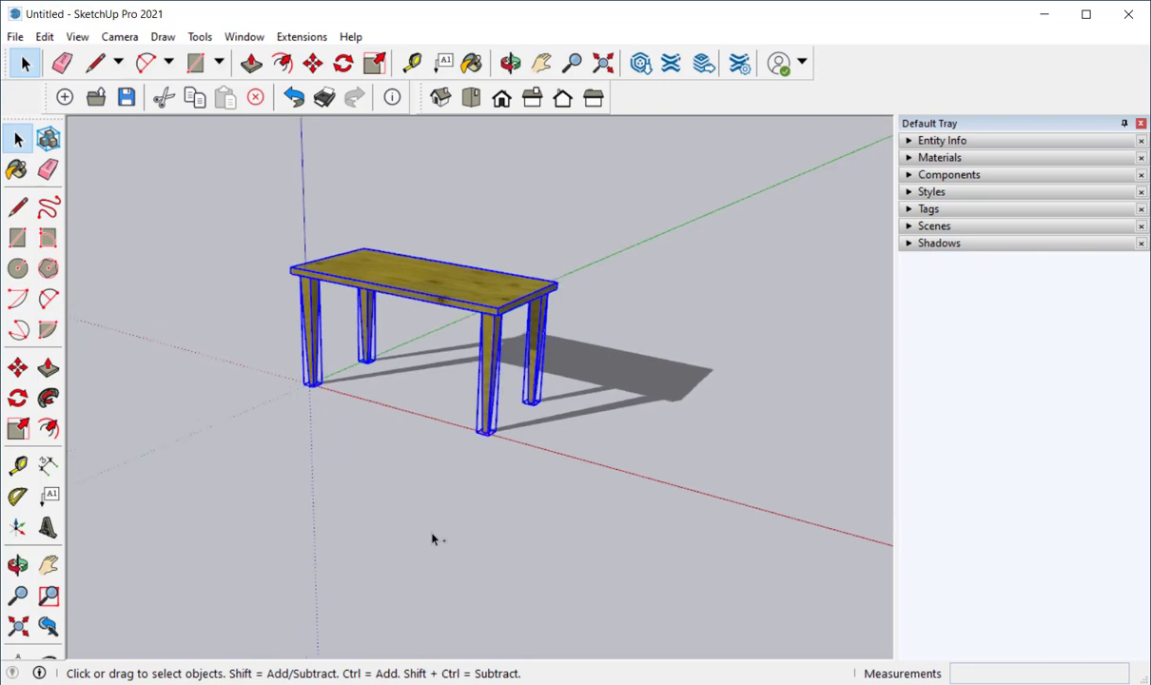
middle_click_drag(432, 539, 694, 395)
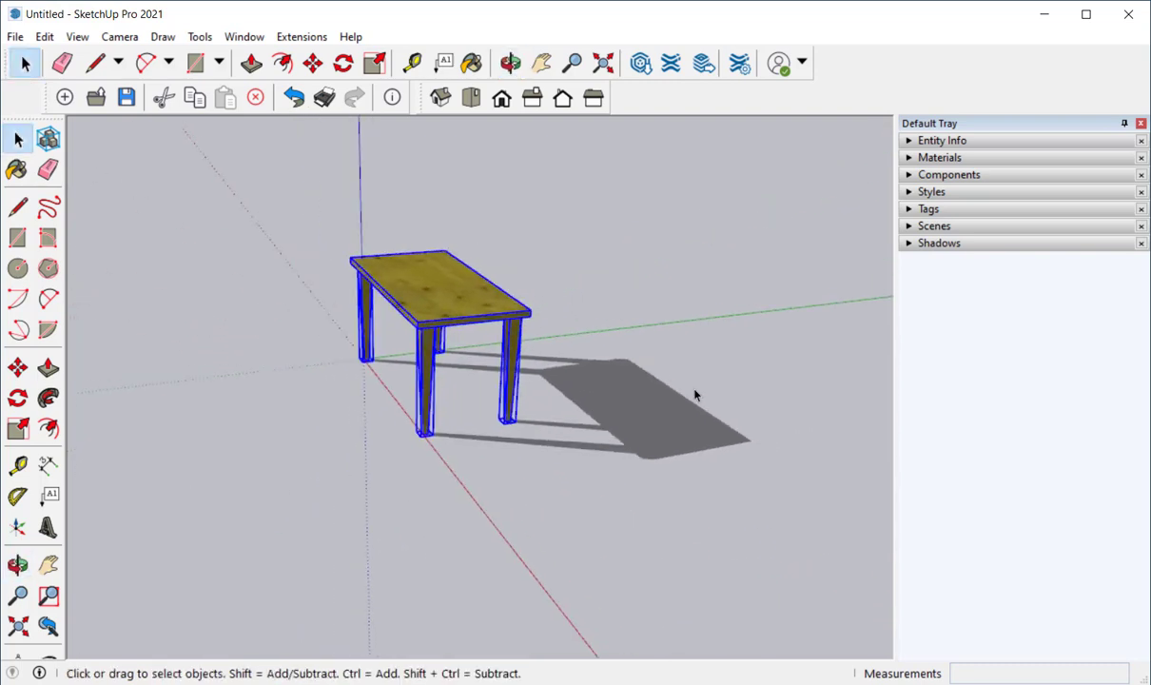
left_click(823, 332)
left_click(908, 245)
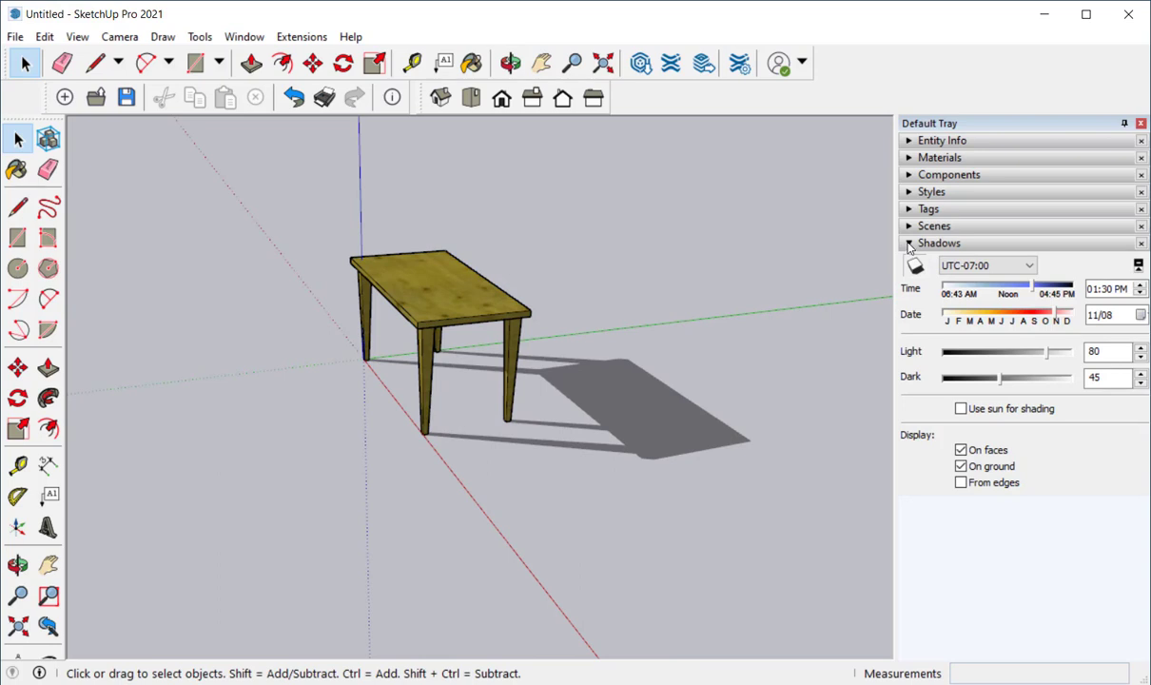
left_click(909, 245)
middle_click_drag(609, 428, 236, 426)
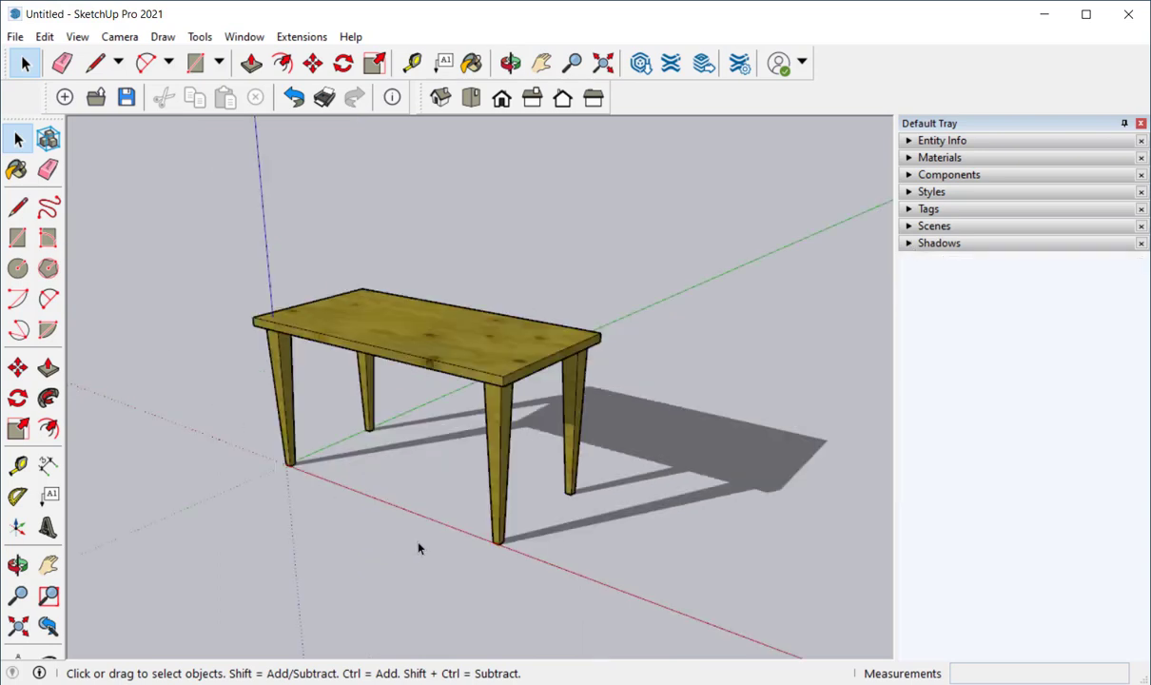
From a low front view, uncheck View > Shadows to remove the table's shadow.
middle_click_drag(337, 534, 133, 462)
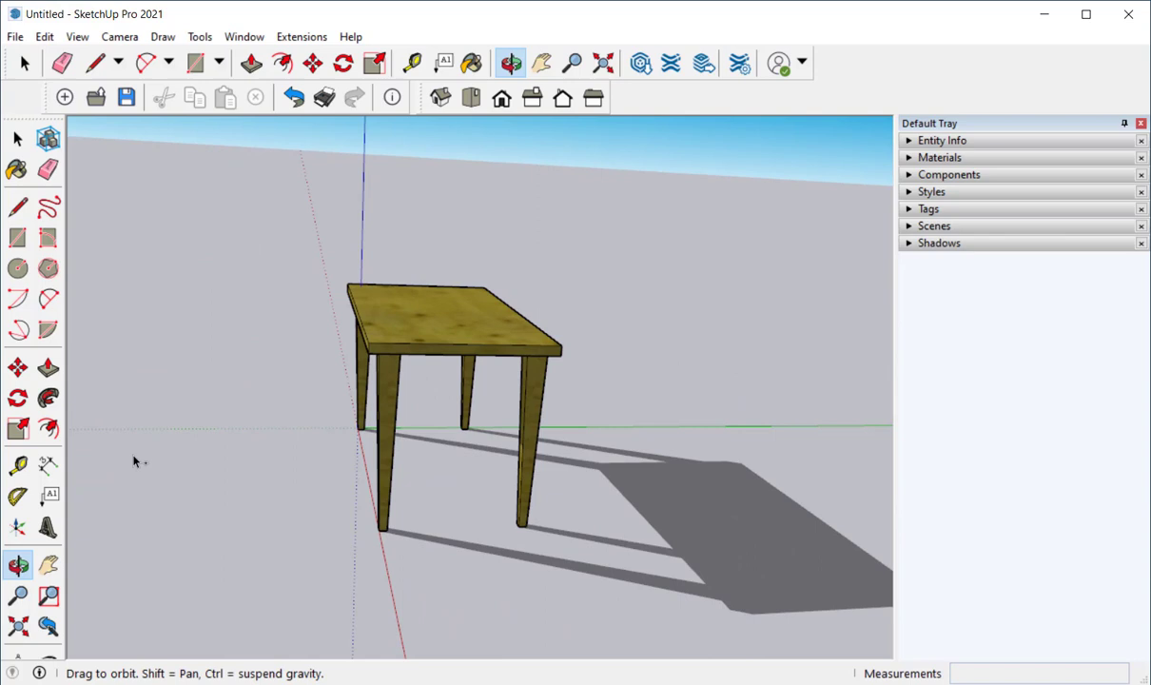
scroll(602, 491, "up", 3)
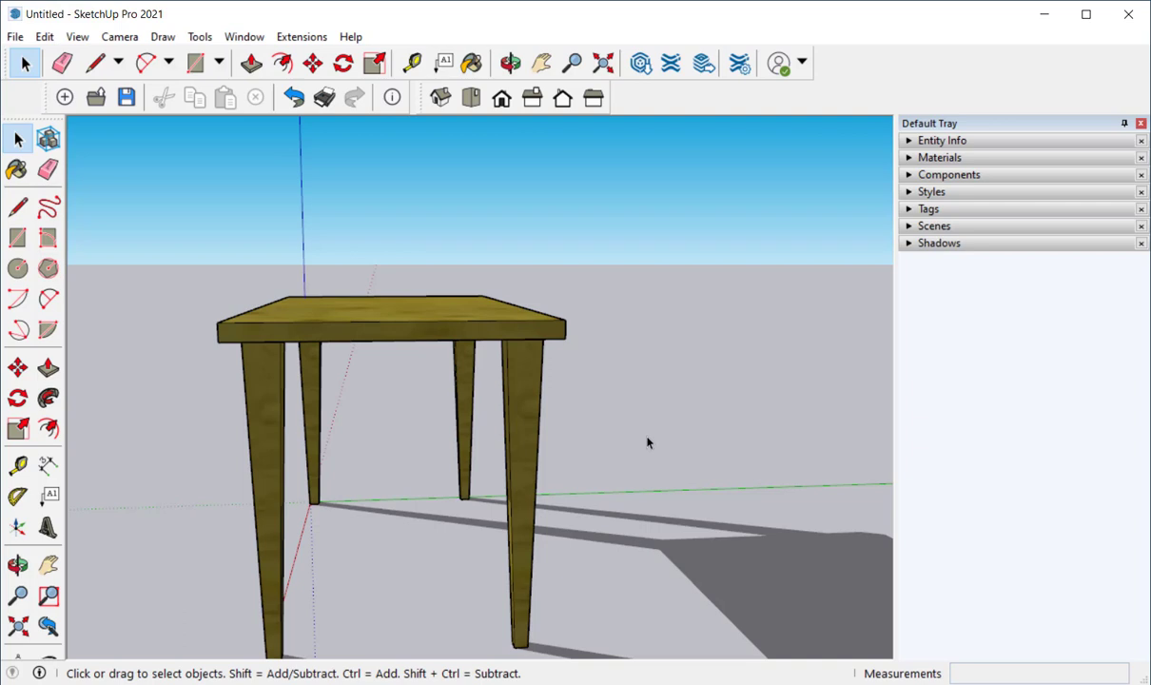
left_click(78, 38)
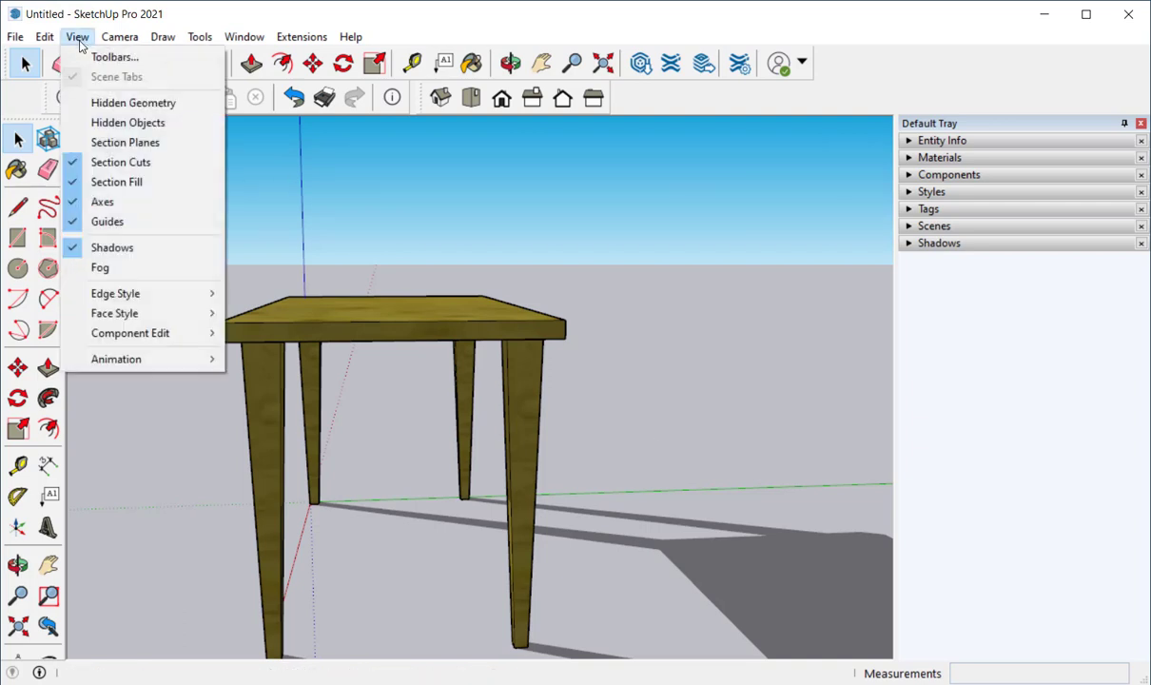
left_click(71, 248)
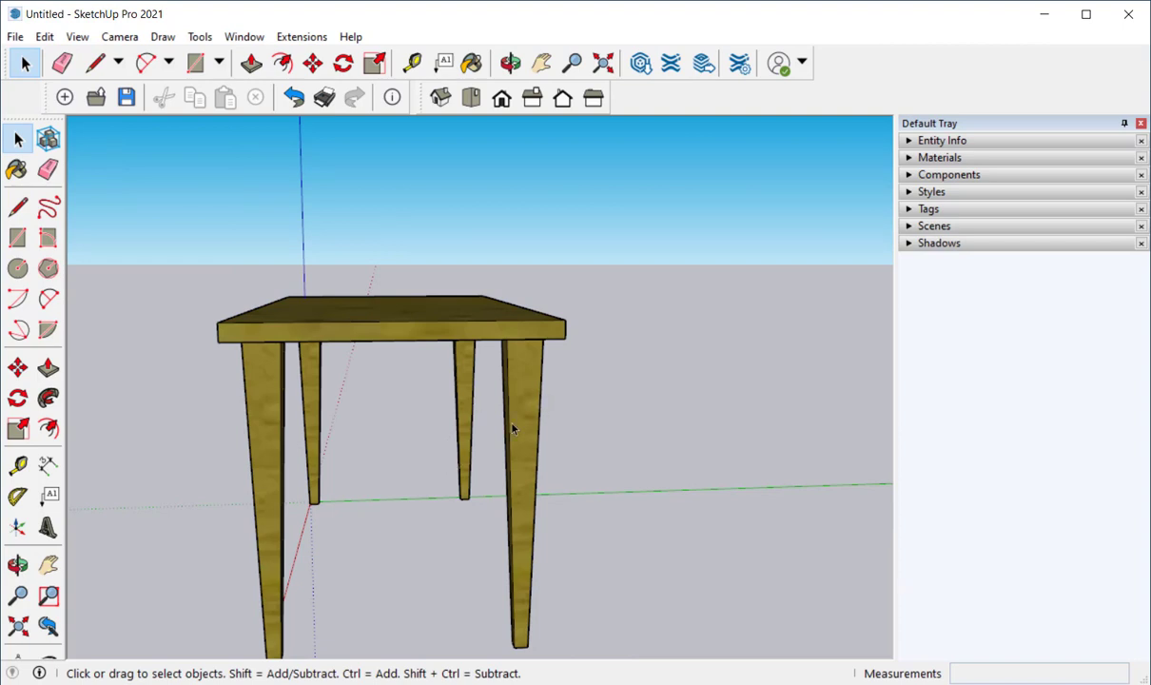
middle_click_drag(512, 429, 450, 385)
Enter the tabletop group for editing and face its end.
scroll(443, 333, "up", 3)
left_click(439, 296)
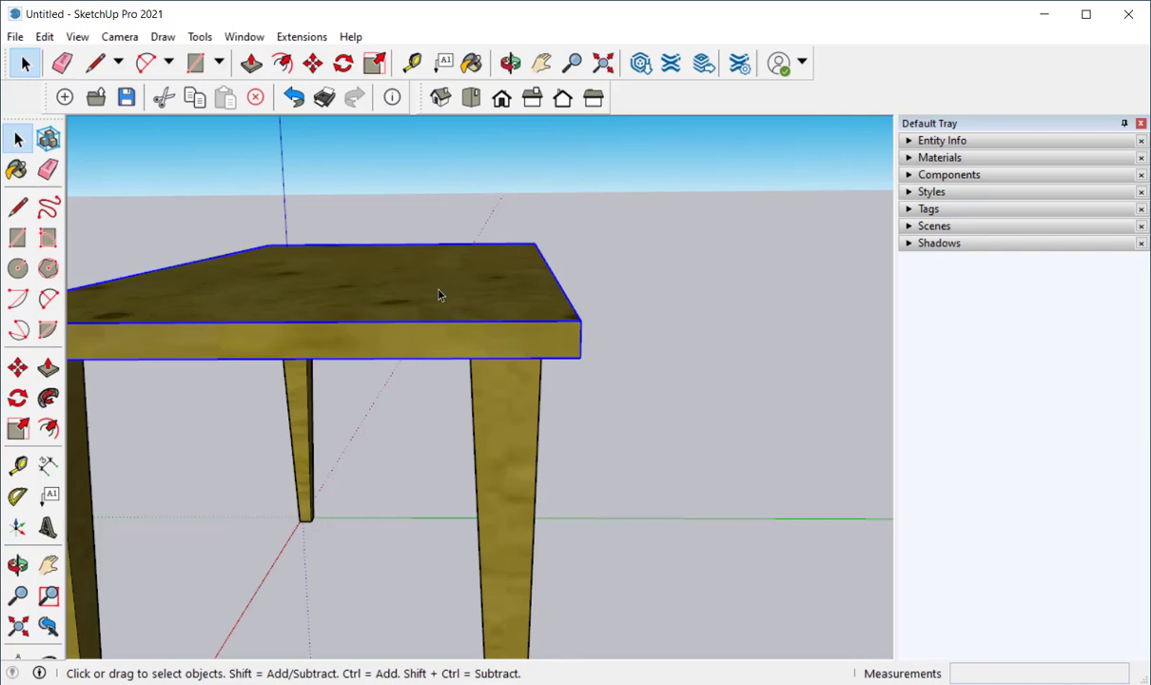
double_click(439, 295)
middle_click_drag(497, 344, 543, 353)
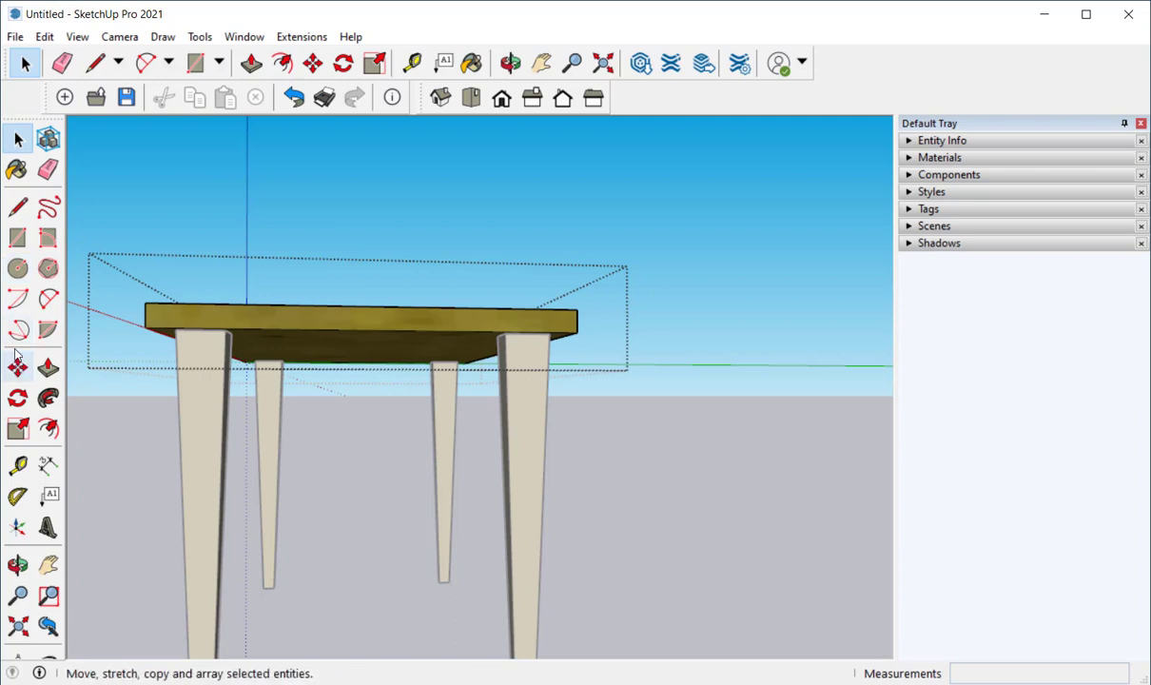
Draw a diagonal line from the end edge to the bottom edge, cutting the corner.
left_click(17, 206)
scroll(598, 311, "up", 5)
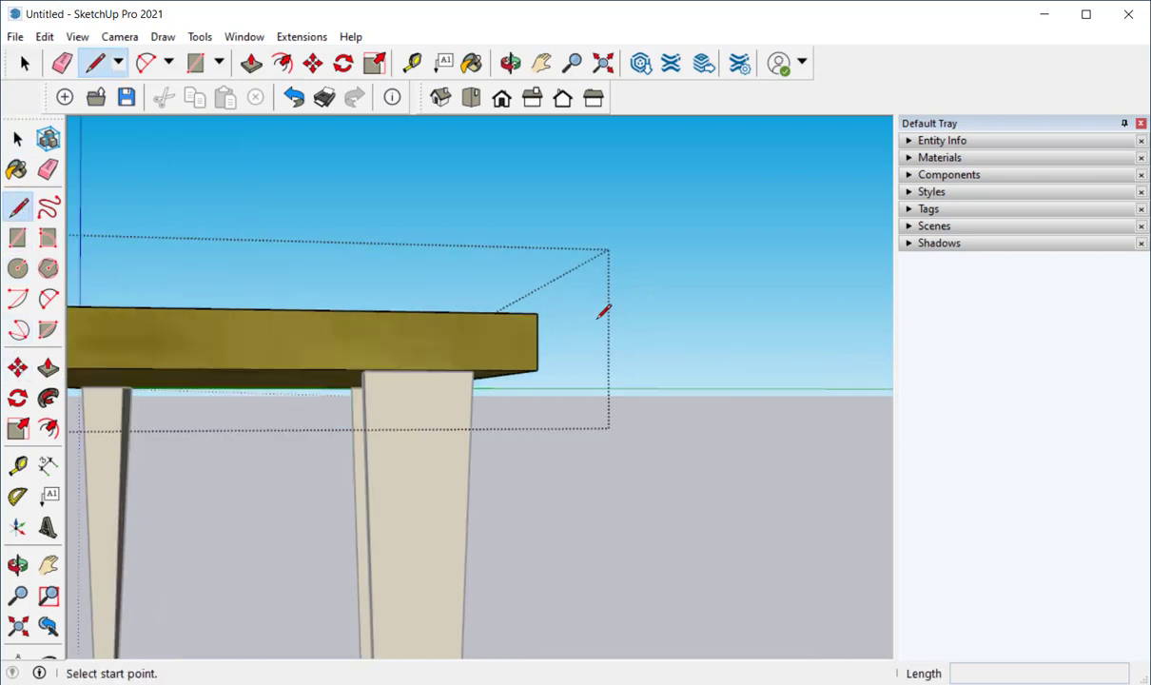
left_click(427, 370)
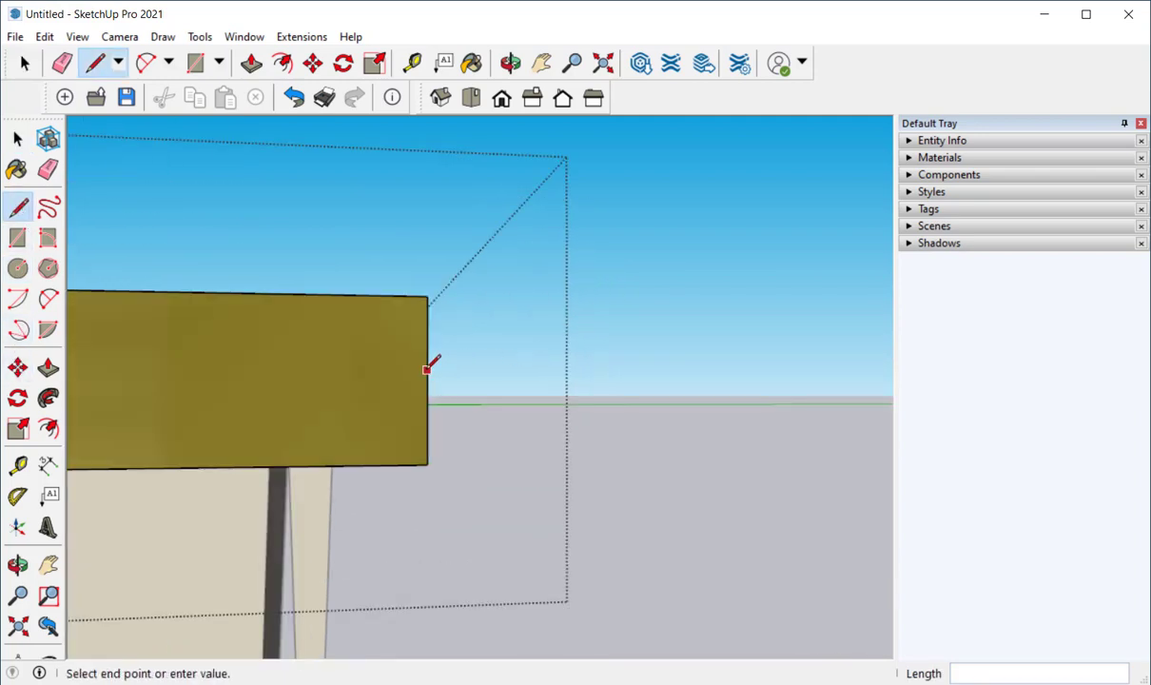
left_click(351, 464)
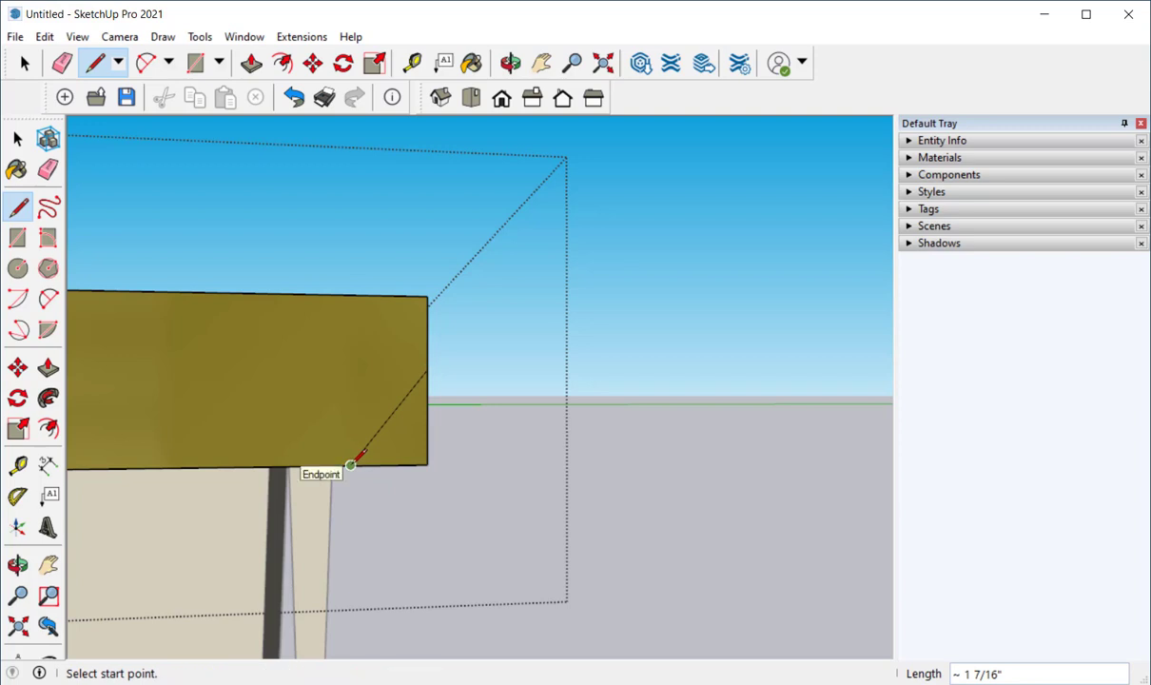
scroll(575, 429, "down", 4)
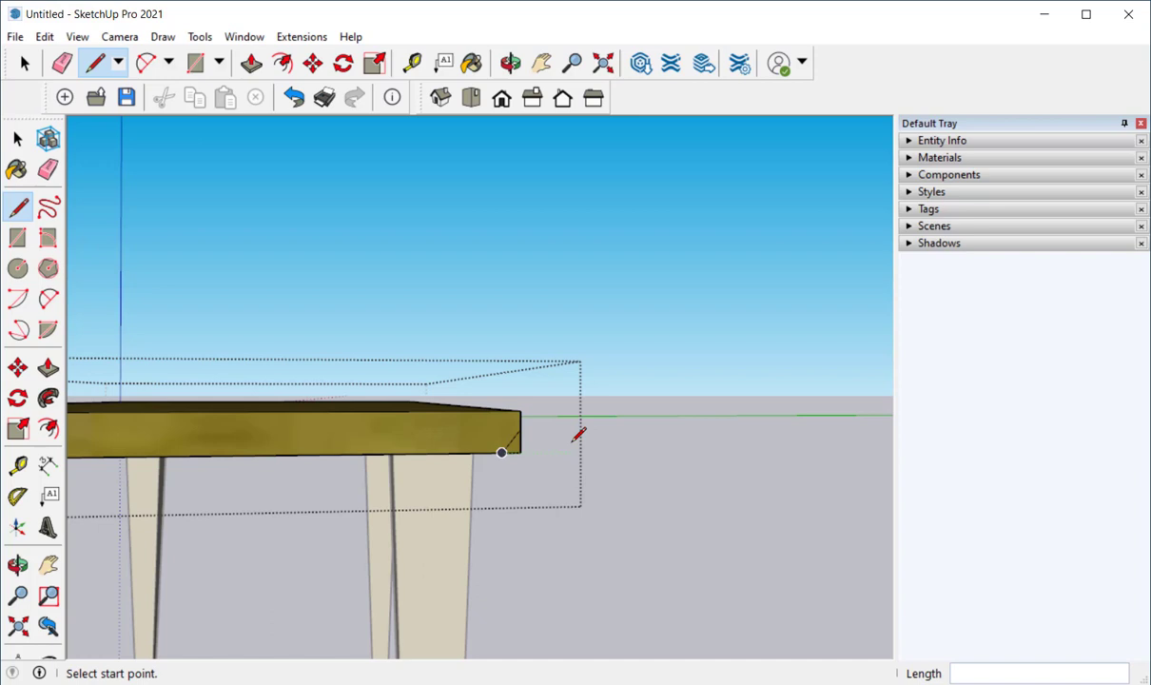
left_click(17, 139)
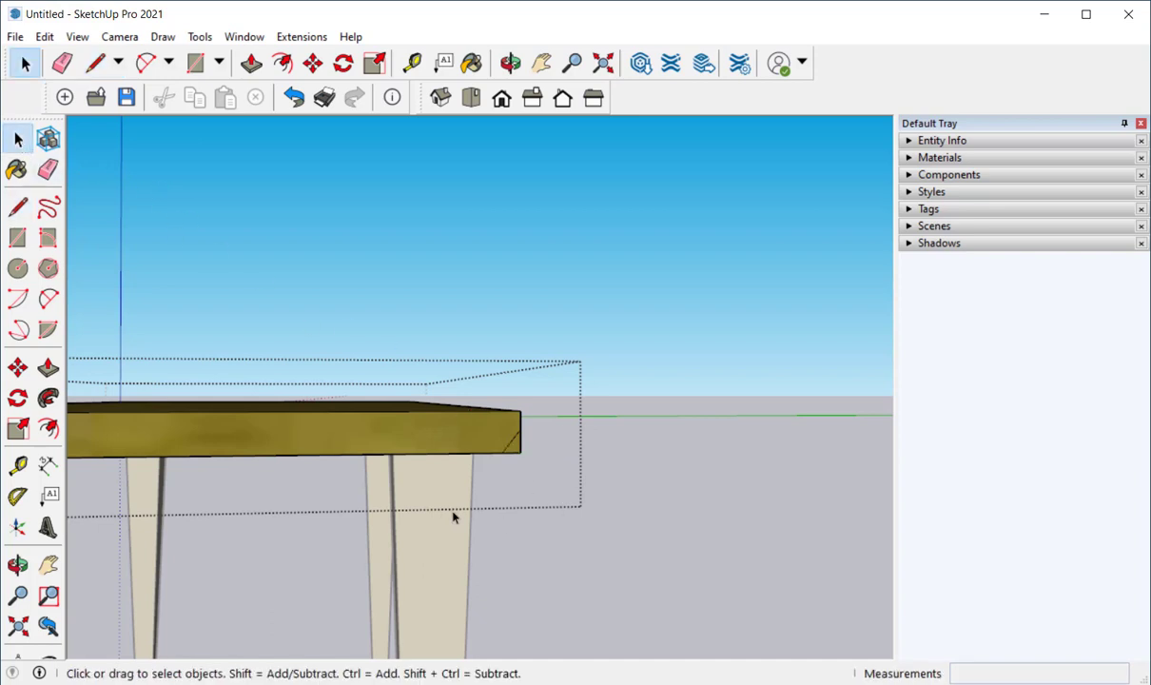
middle_click_drag(466, 529, 433, 385)
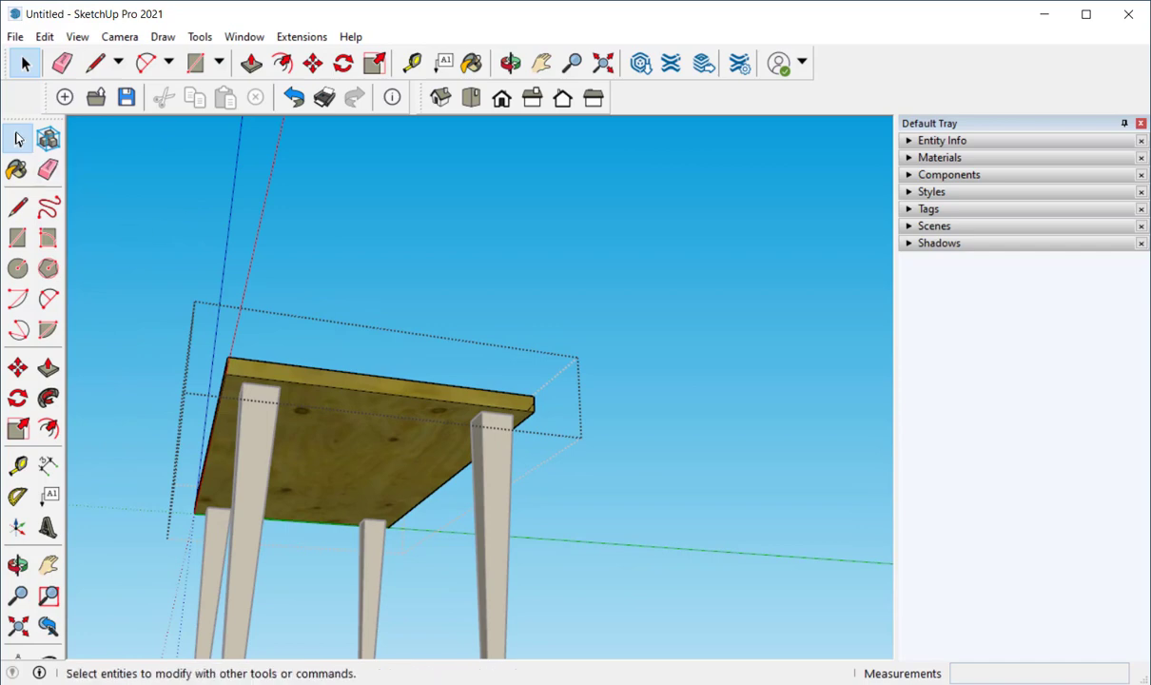
Select the tabletop's bottom face from below as the Follow Me path.
left_click(388, 448)
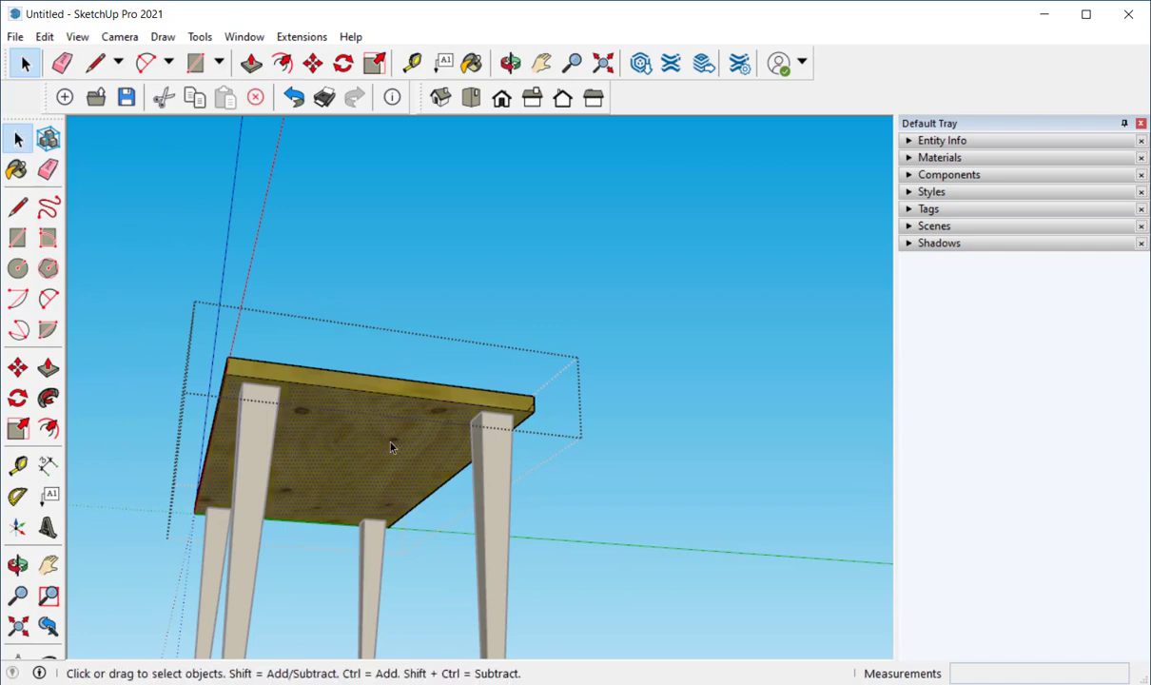
scroll(392, 445, "up", 3)
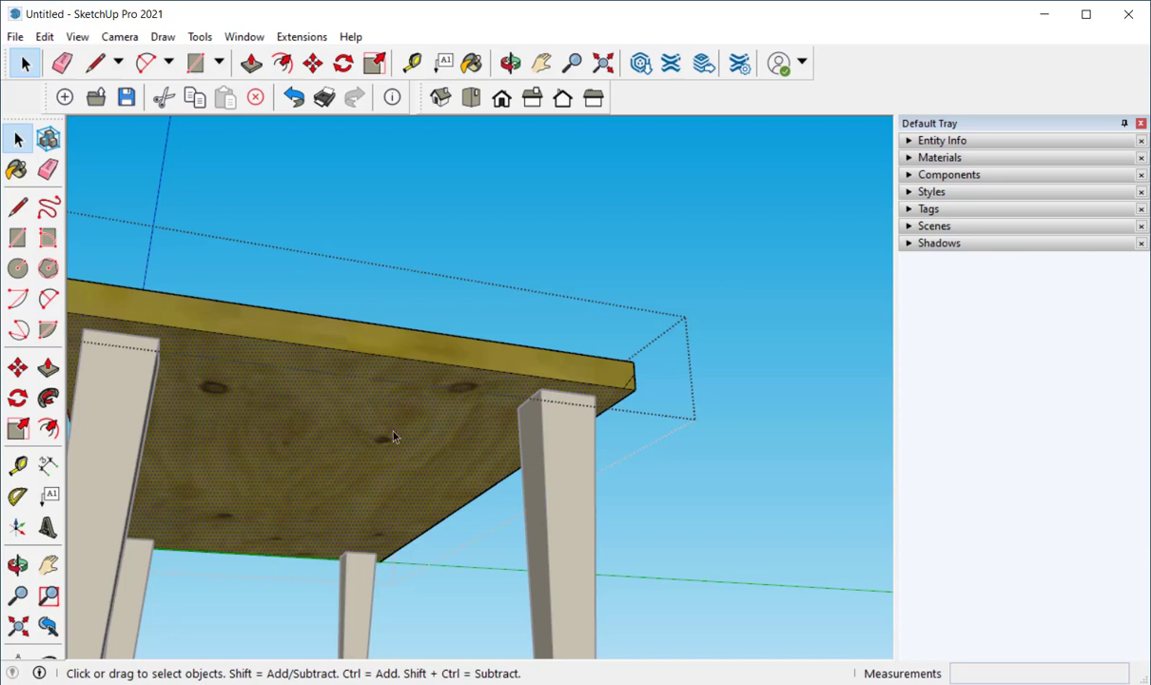
scroll(393, 437, "down", 4)
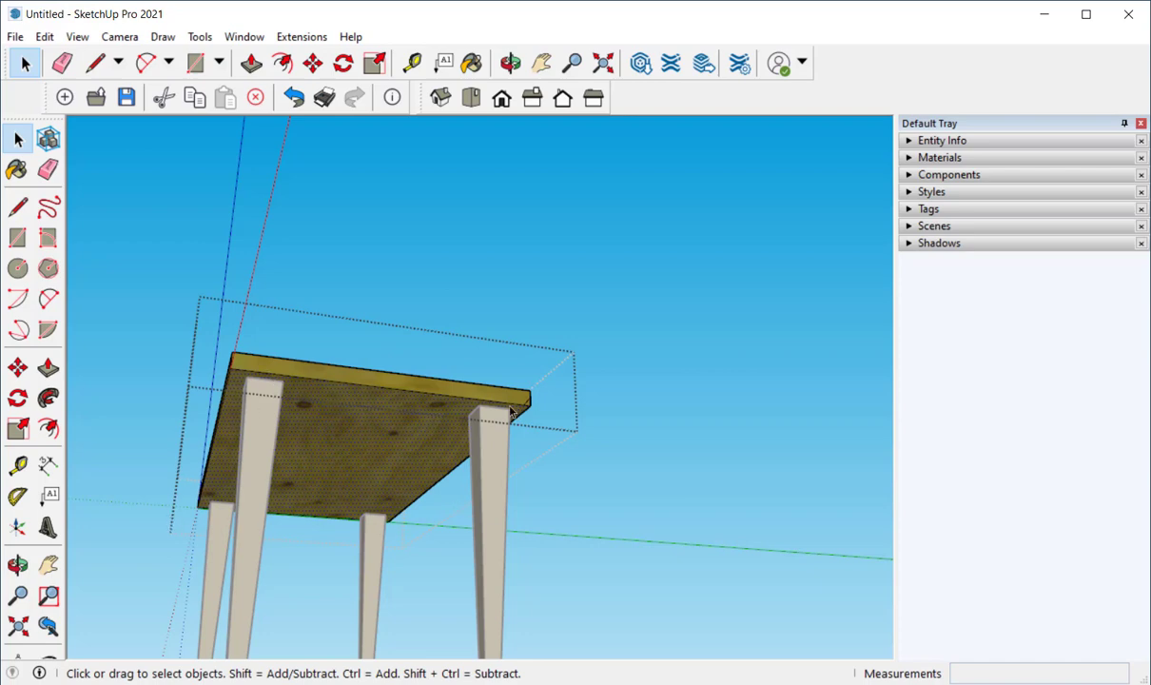
middle_click_drag(469, 403, 503, 373)
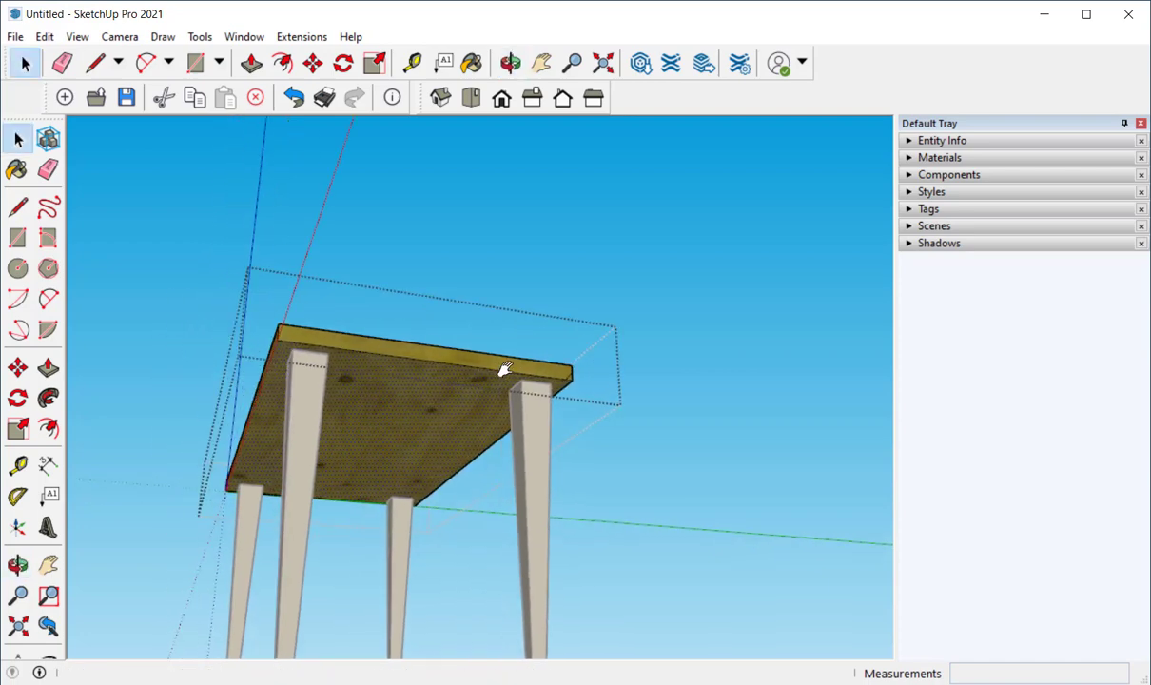
scroll(521, 435, "up", 3)
Apply Follow Me to the triangular corner face to chamfer the tabletop's lower edge.
left_click(49, 398)
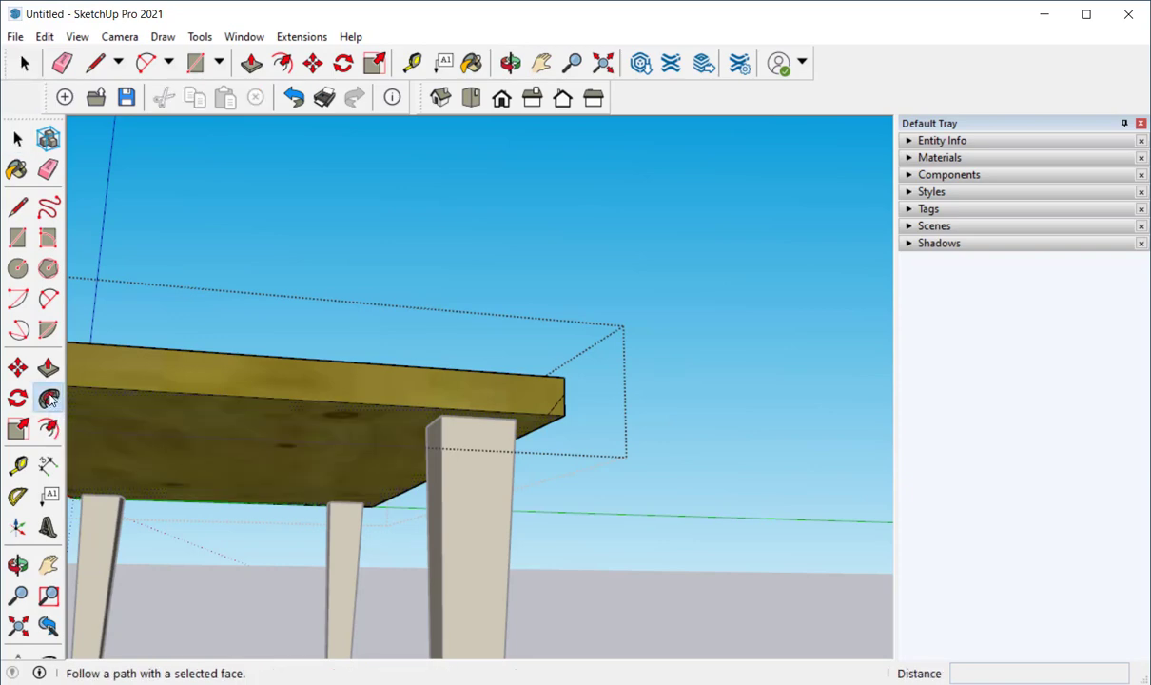
scroll(568, 415, "up", 2)
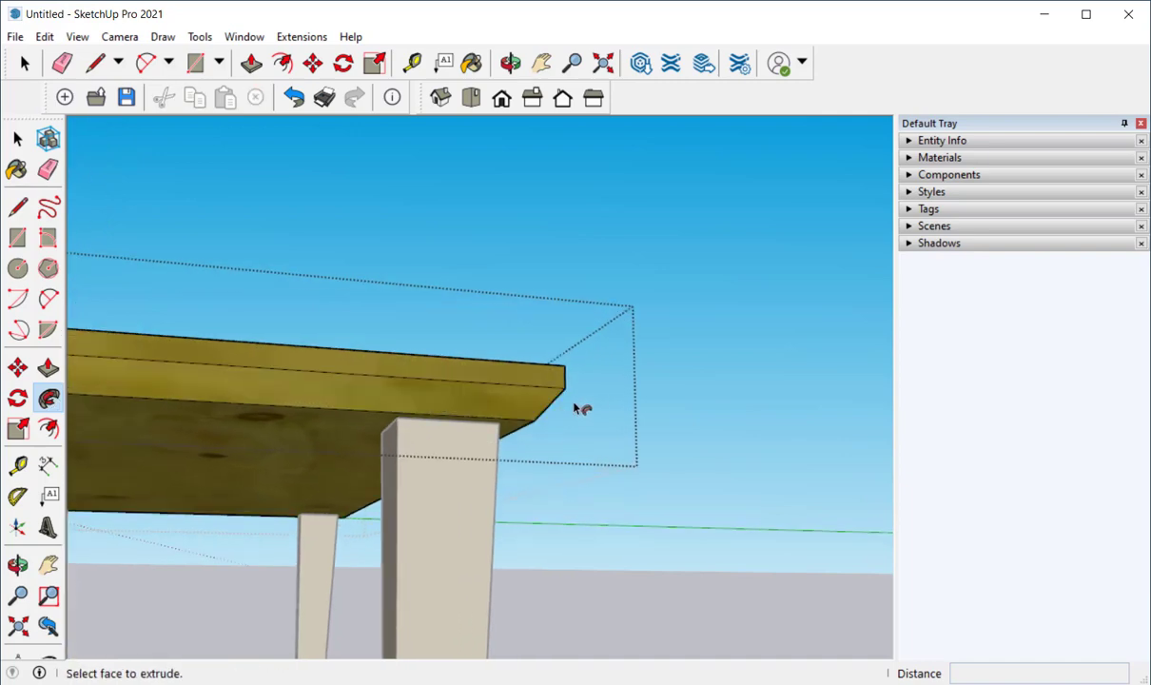
scroll(609, 402, "down", 3)
middle_click_drag(614, 400, 381, 499)
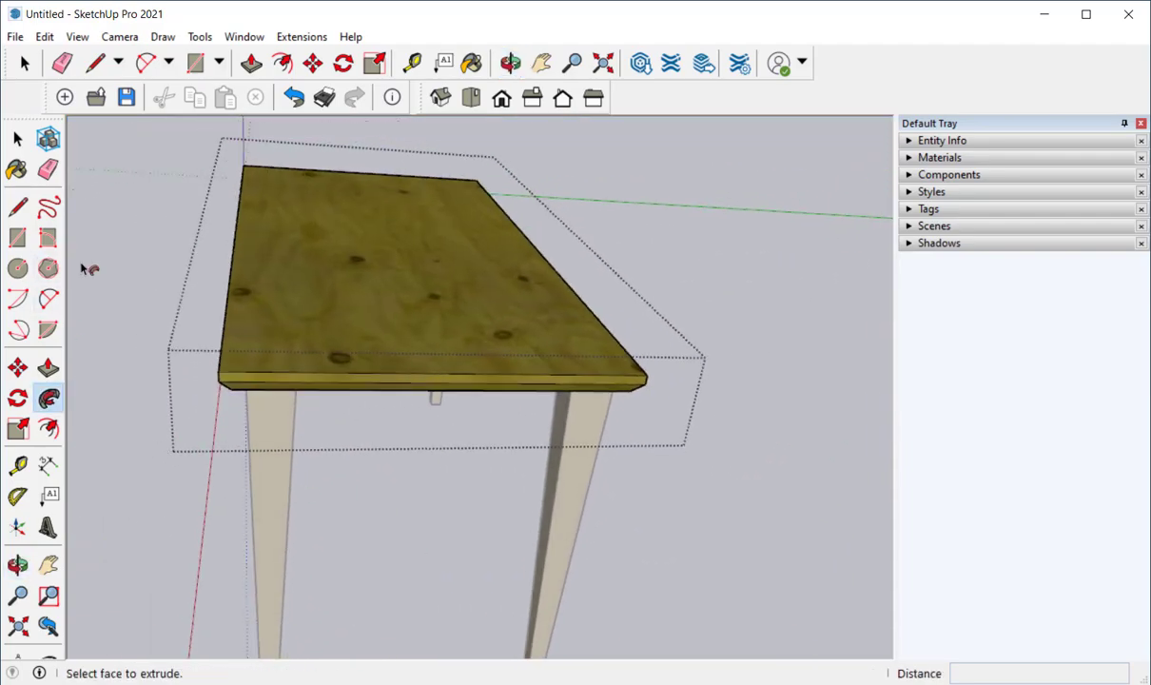